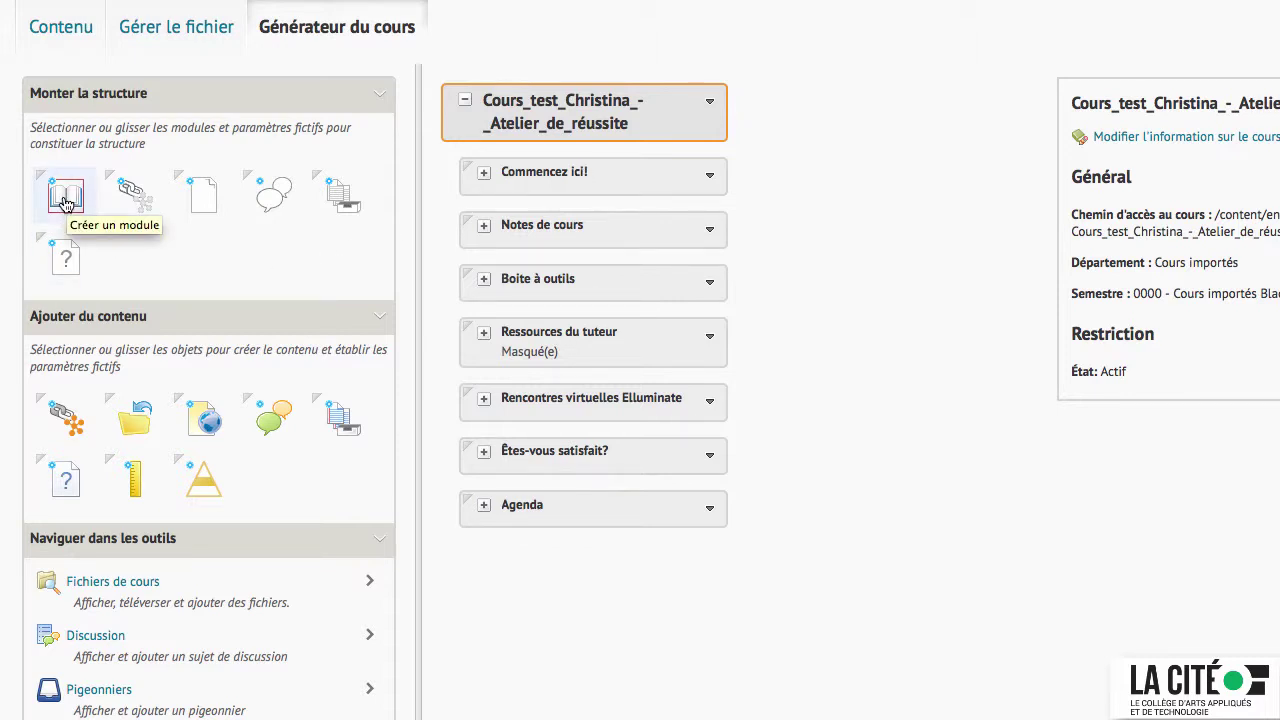
# Create a module named VoiceThread at the root of the course Cours_test_Christina_-_Atelier_de_réussite.
pyautogui.click(66, 204)
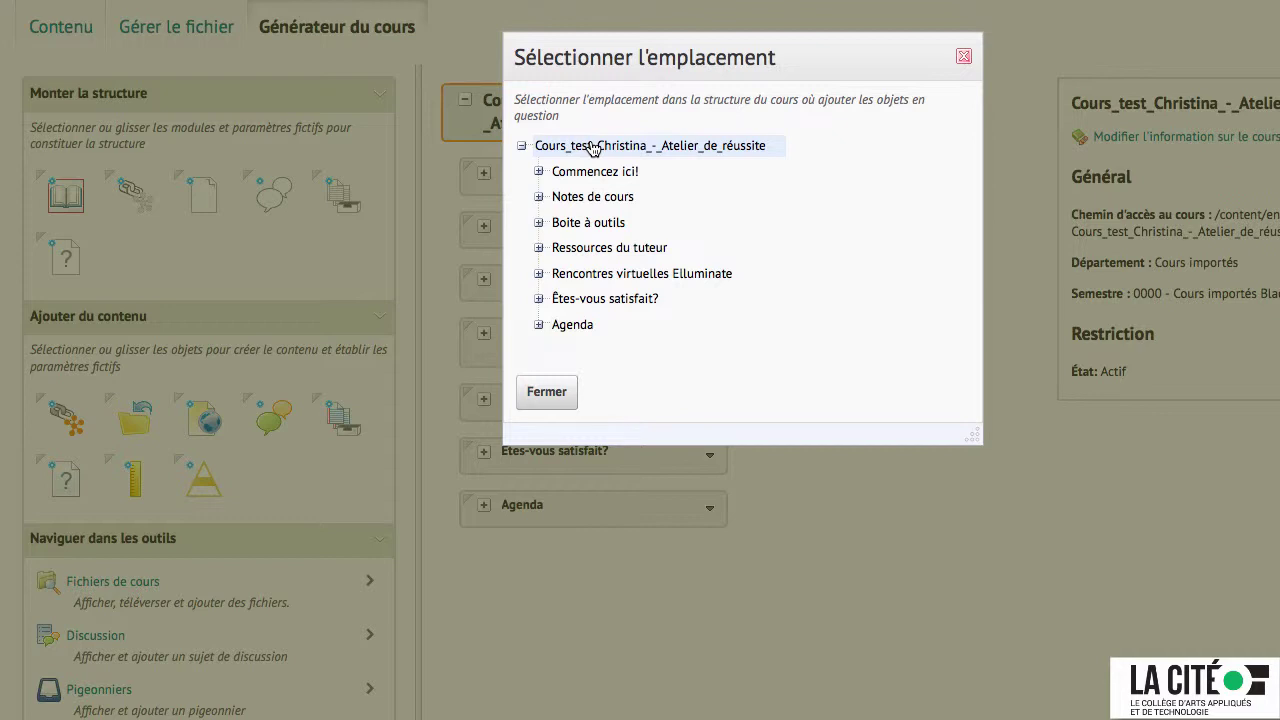
pyautogui.click(594, 147)
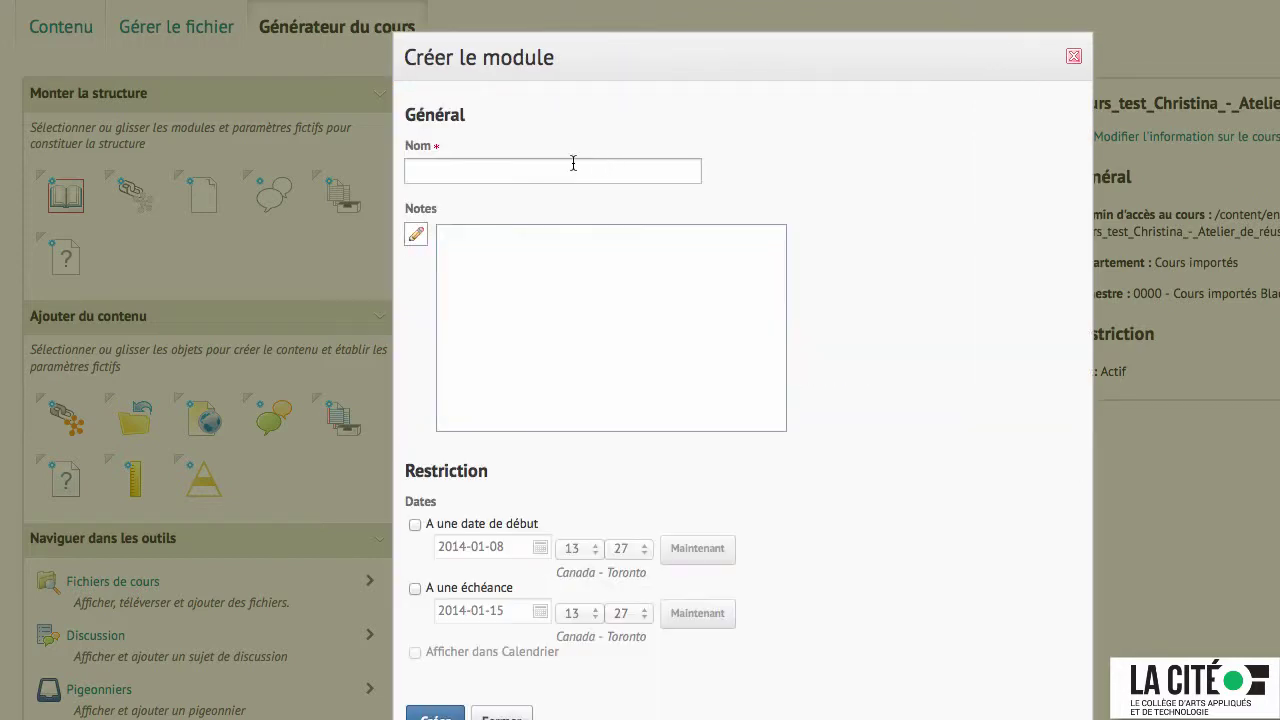
pyautogui.write('VoiceThread')
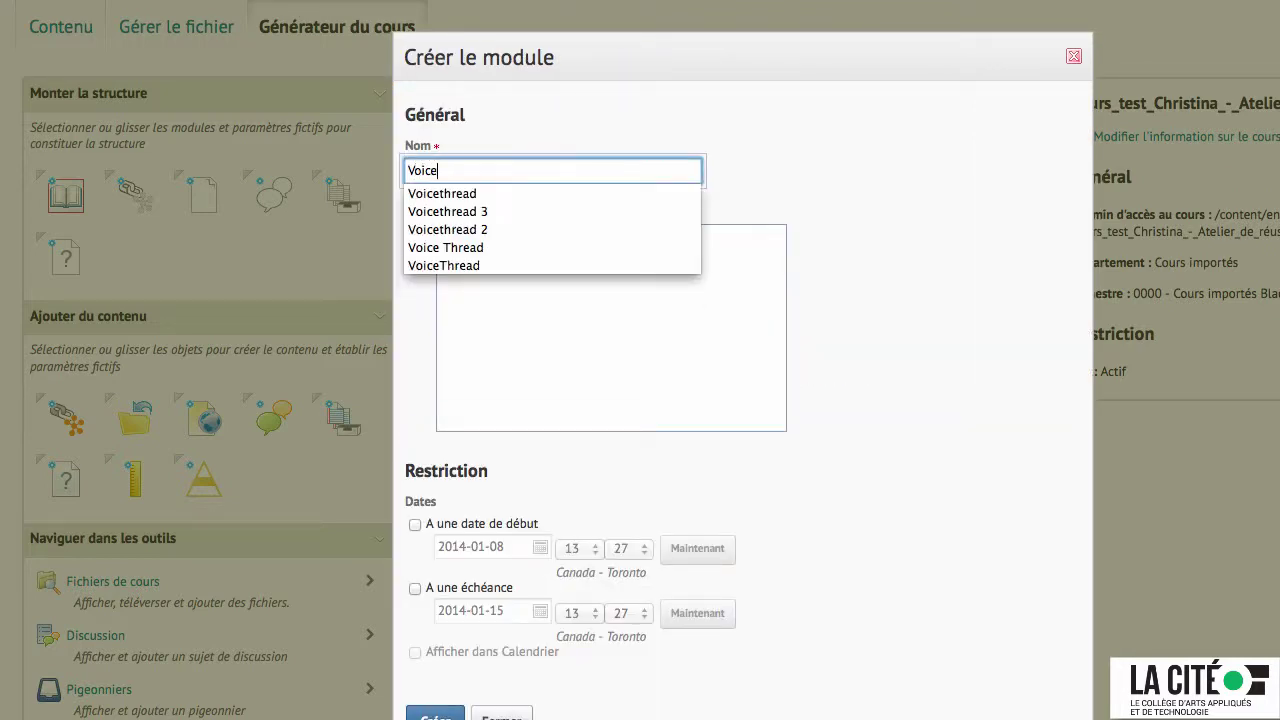
pyautogui.moveTo(748, 69); pyautogui.dragTo(742, 49)
pyautogui.click(430, 704)
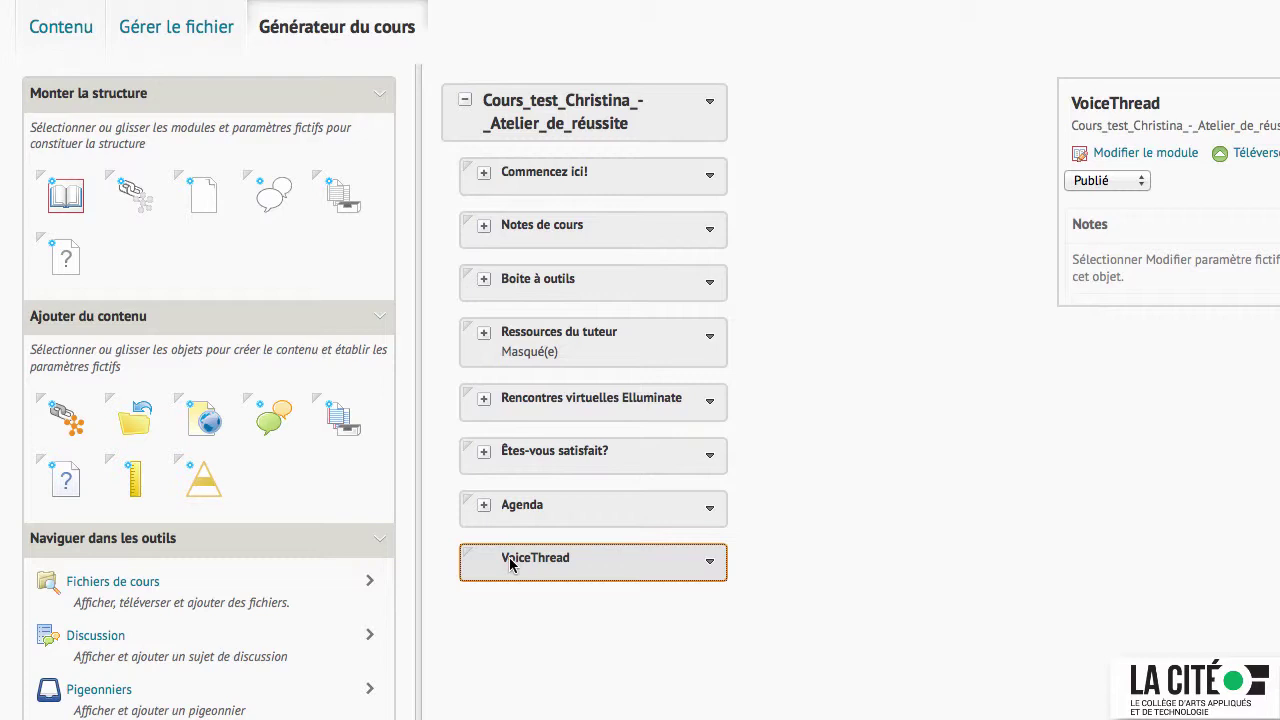
# Add a quick link to the external learning tool VoiceThread Course View inside the VoiceThread module and save it.
pyautogui.click(60, 428)
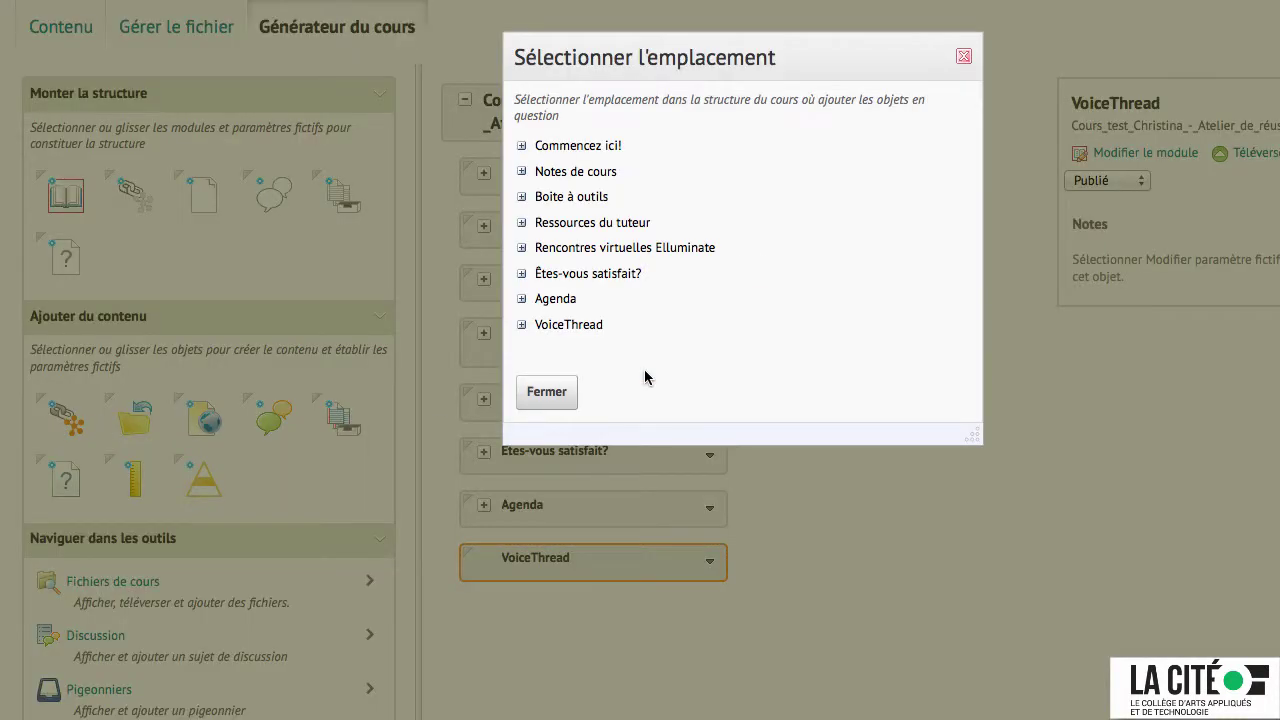
pyautogui.click(586, 326)
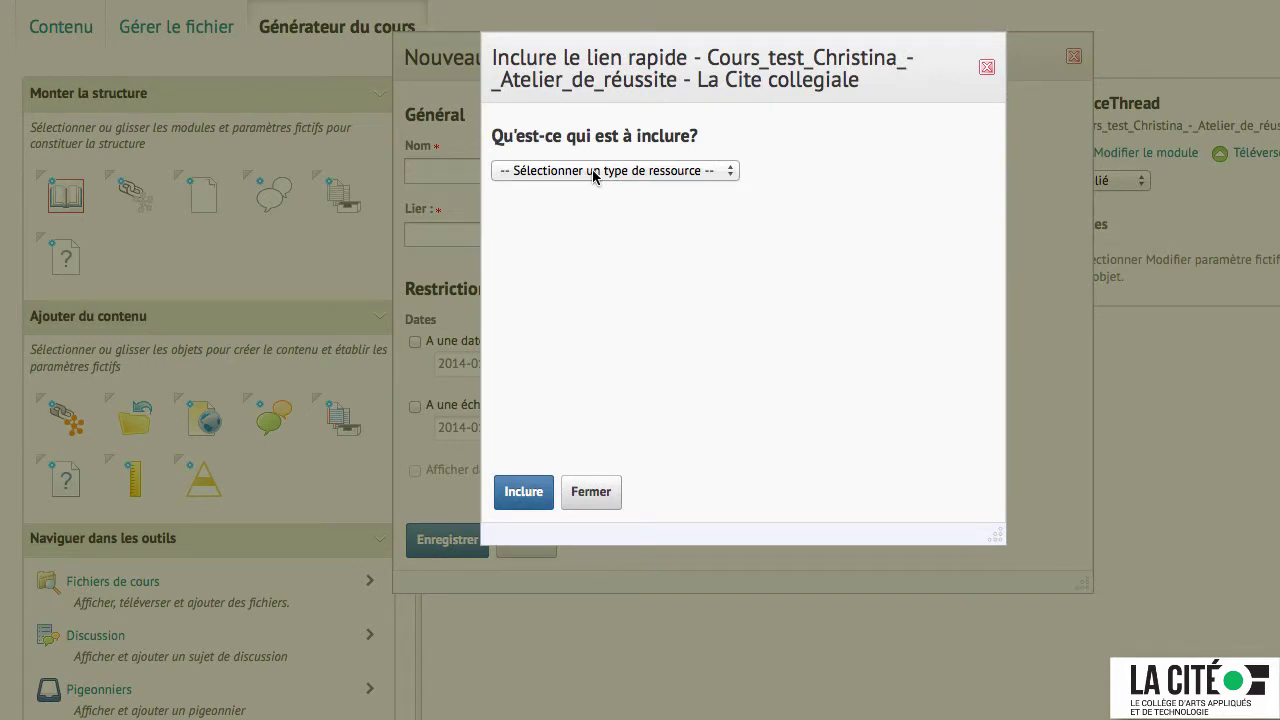
pyautogui.click(594, 172)
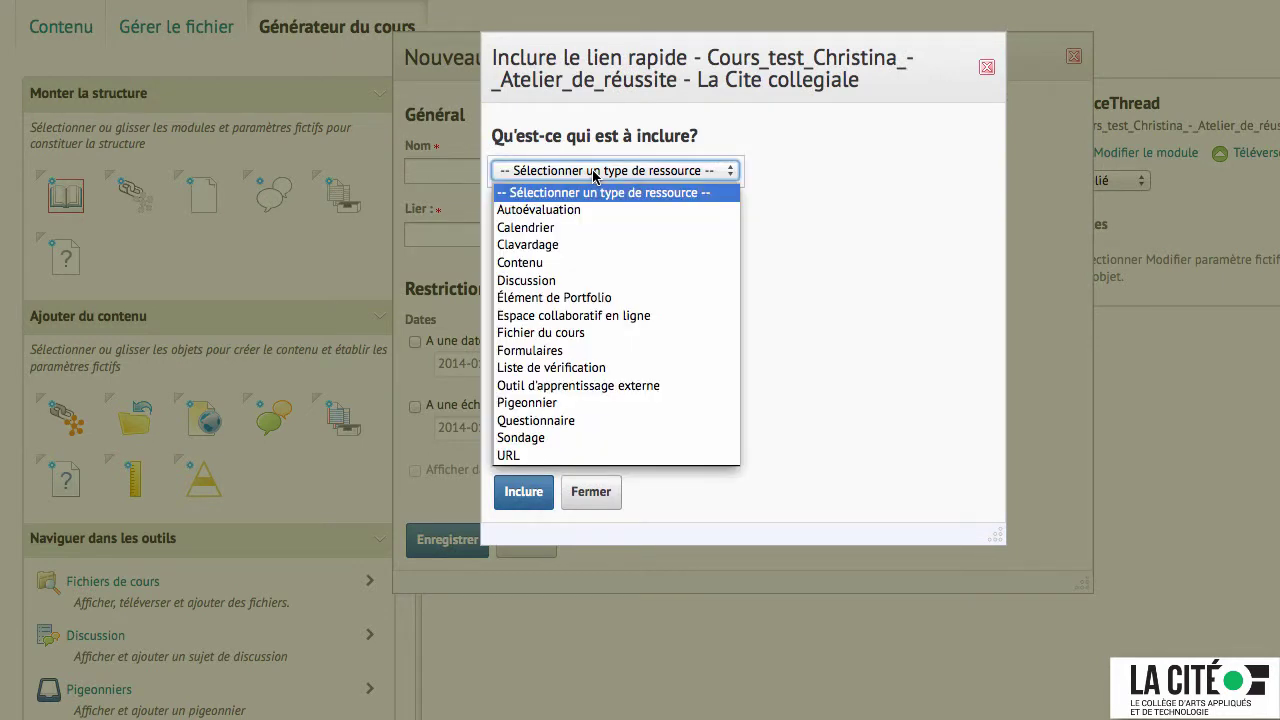
pyautogui.click(667, 388)
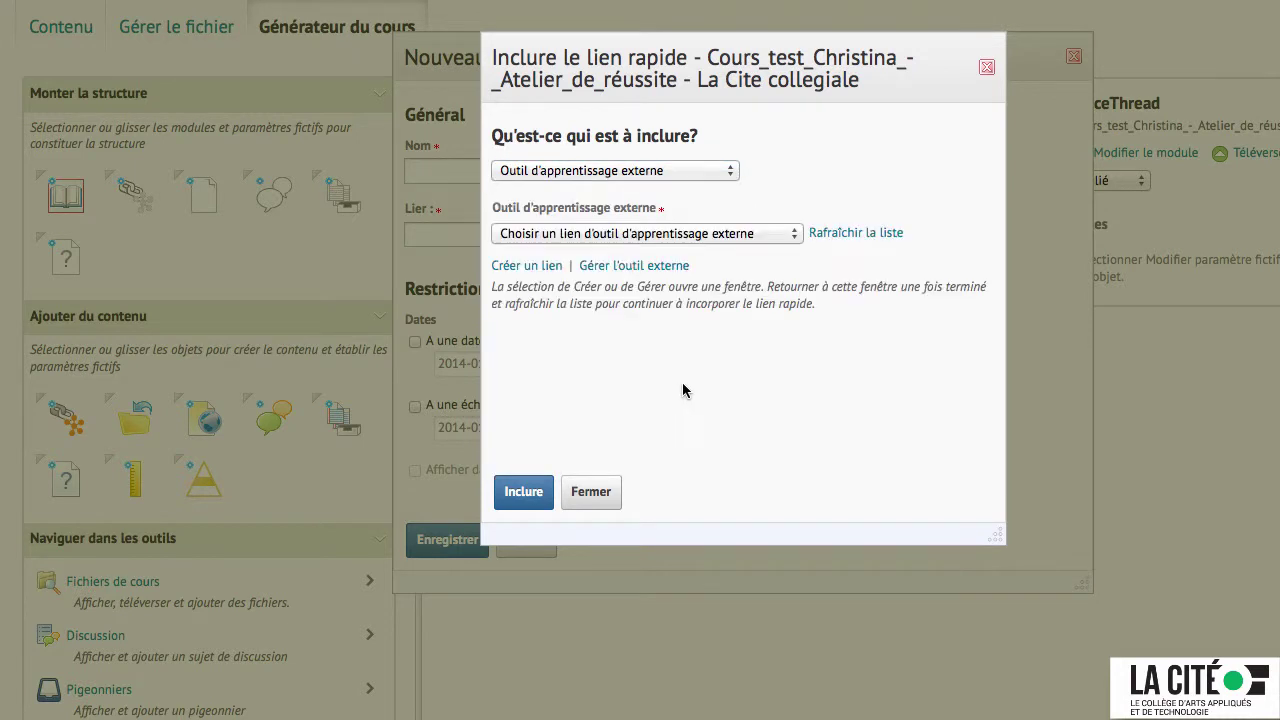
pyautogui.click(694, 234)
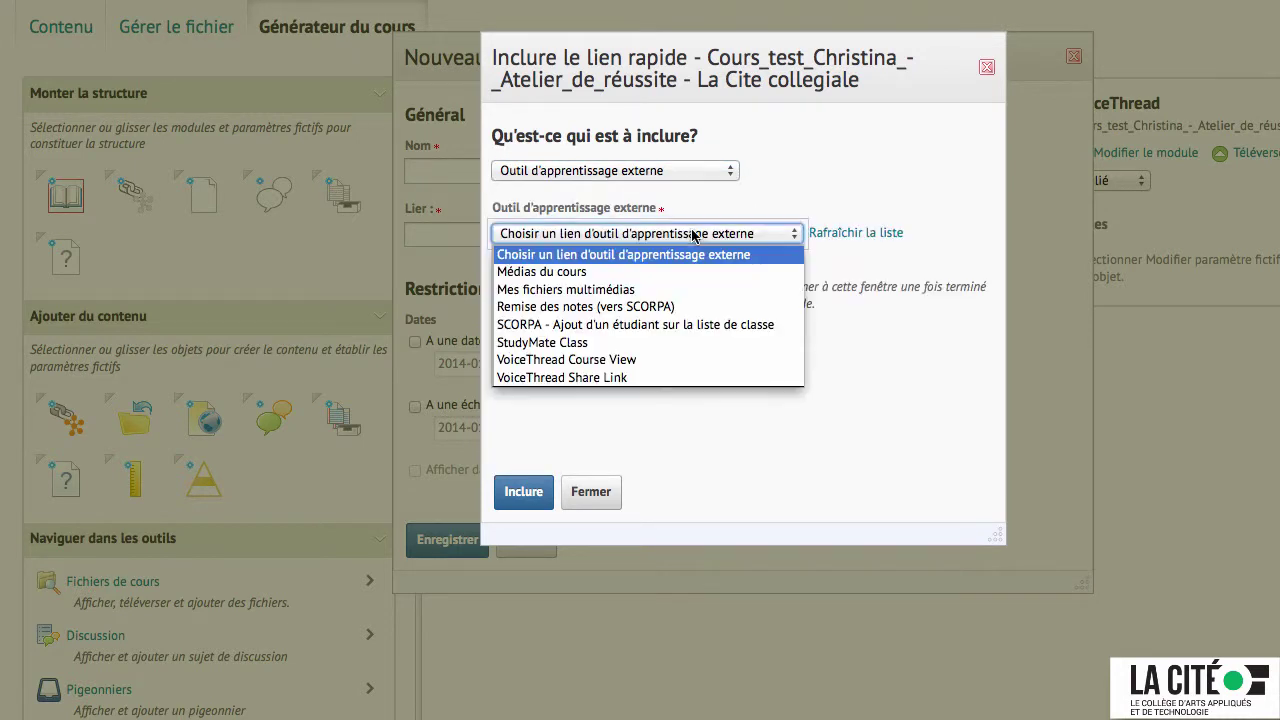
pyautogui.click(660, 360)
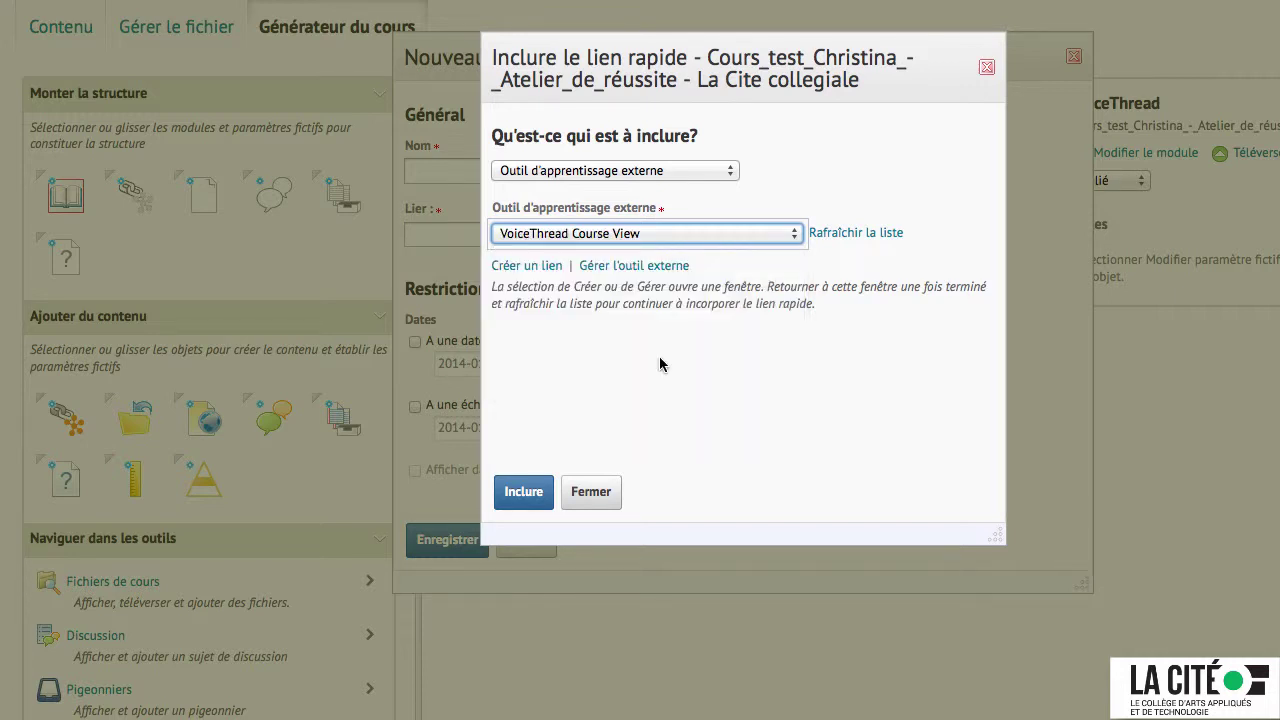
pyautogui.click(535, 490)
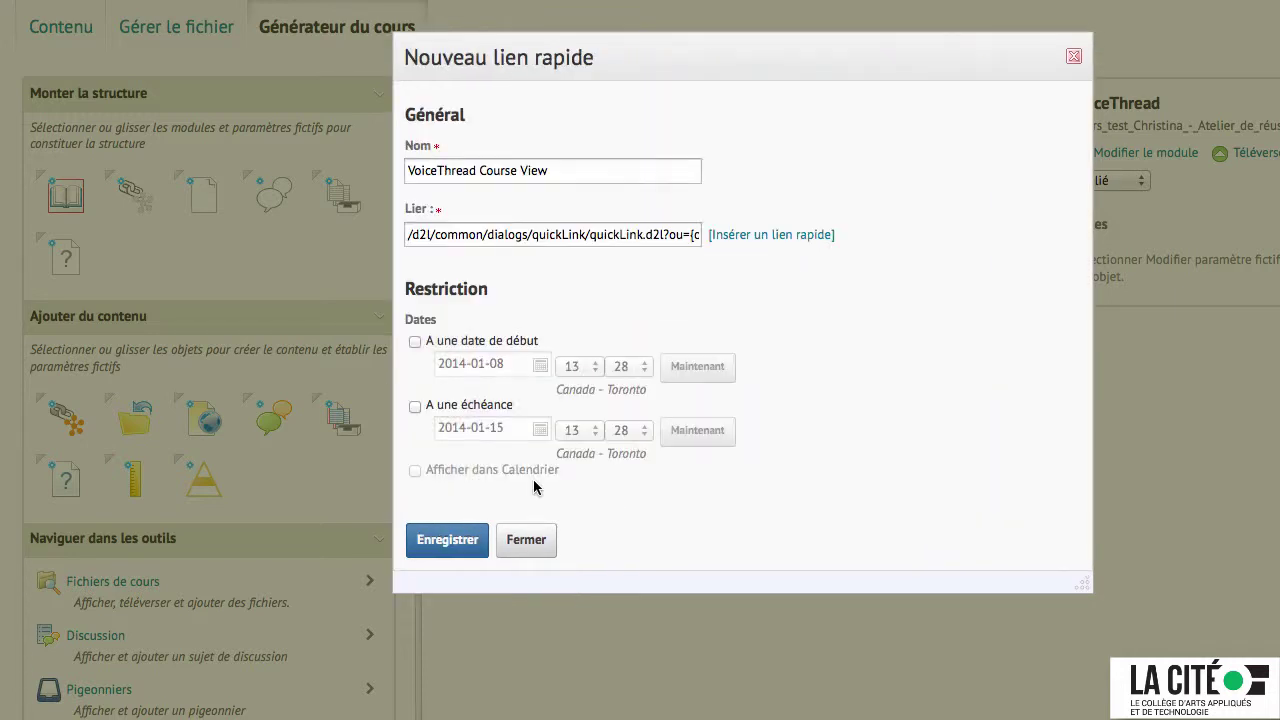
pyautogui.click(437, 554)
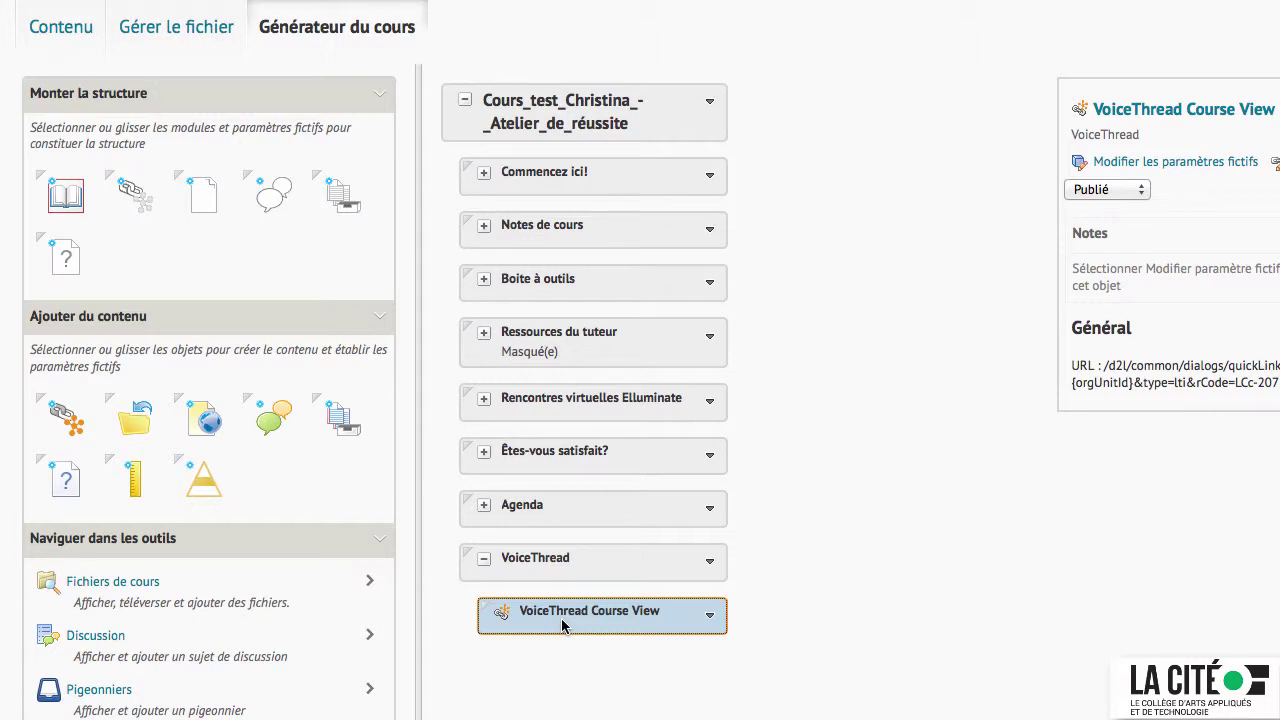
# Open VoiceThread Course View from the VoiceThread module in the course content and compare the All My VoiceThreads and Course lists.
pyautogui.click(61, 30)
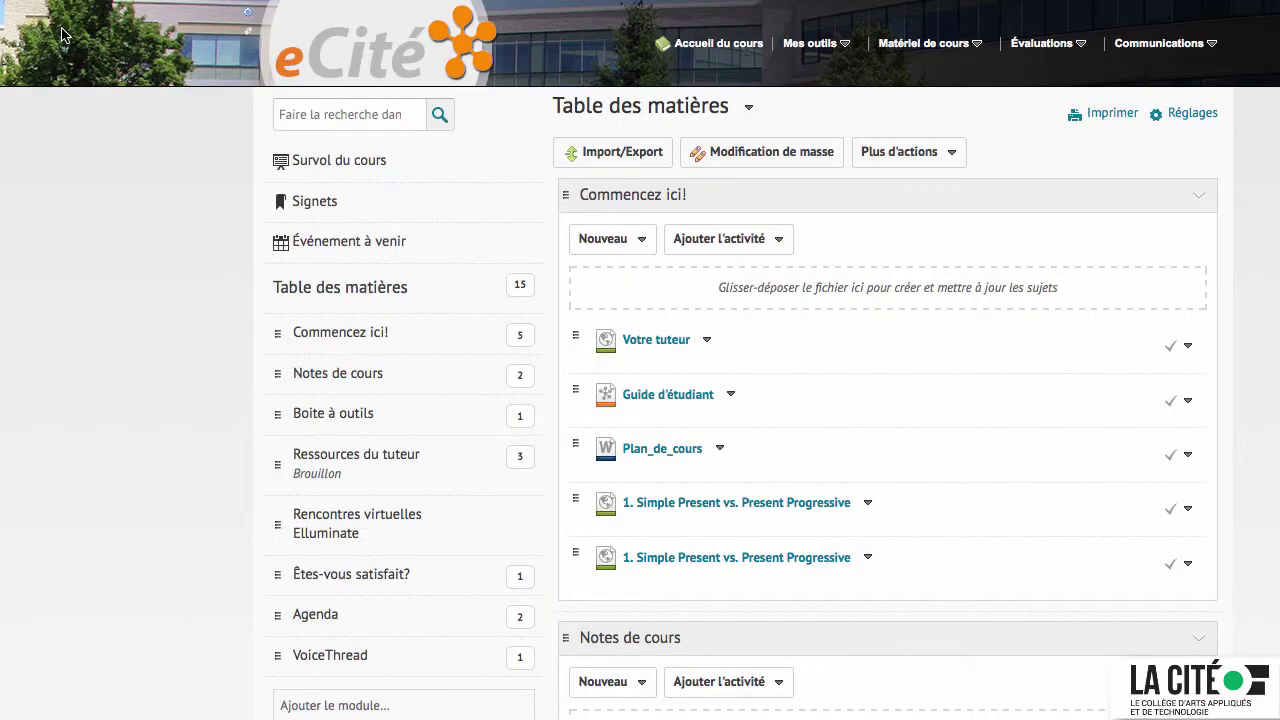
pyautogui.click(333, 660)
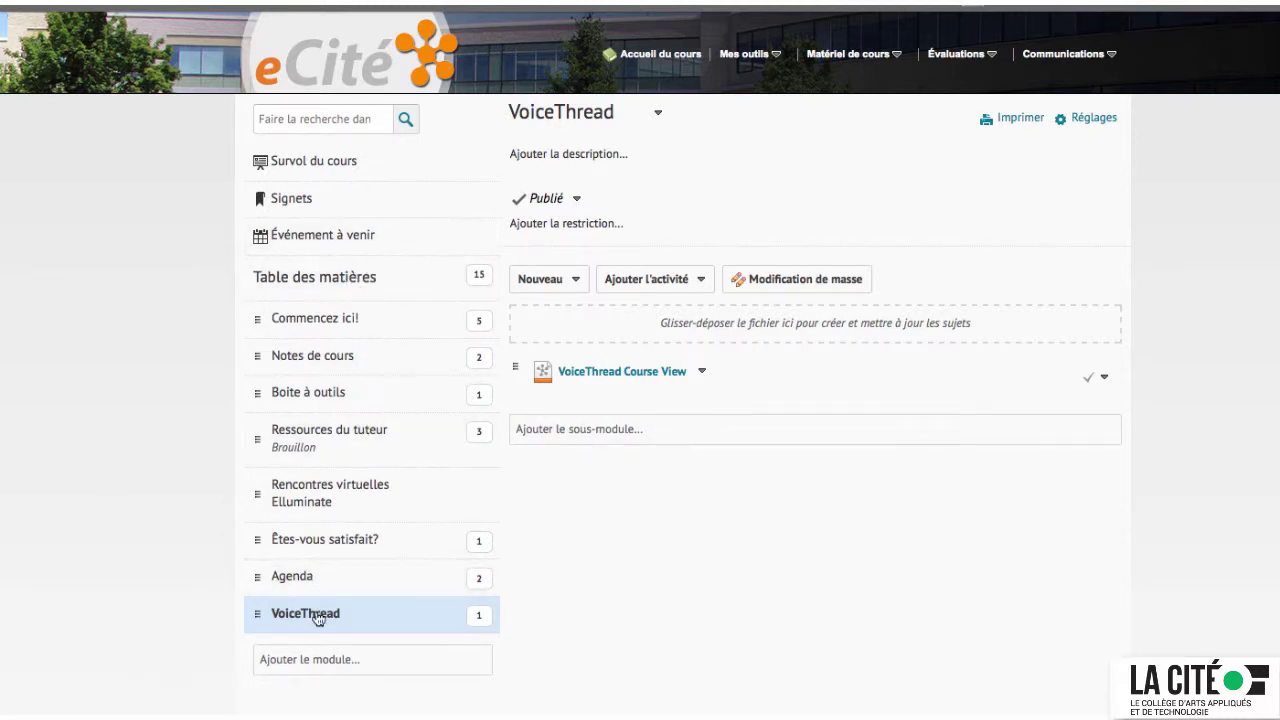
pyautogui.click(613, 373)
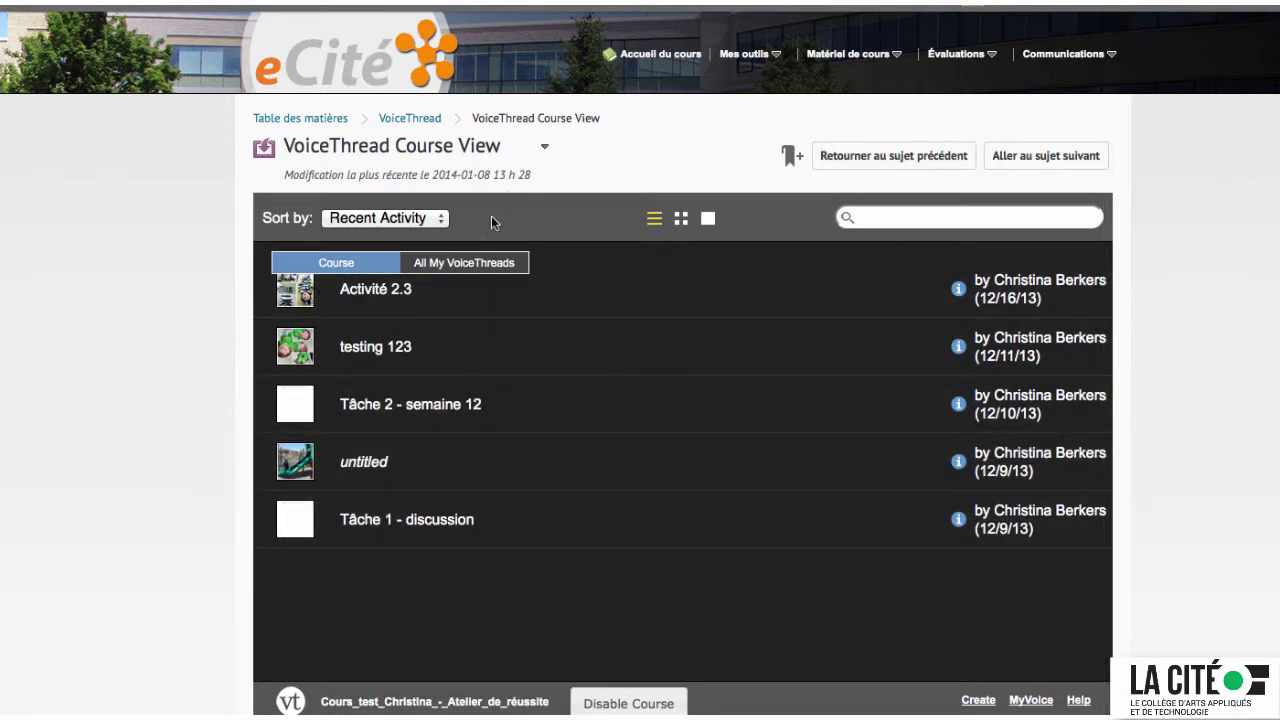
pyautogui.click(479, 264)
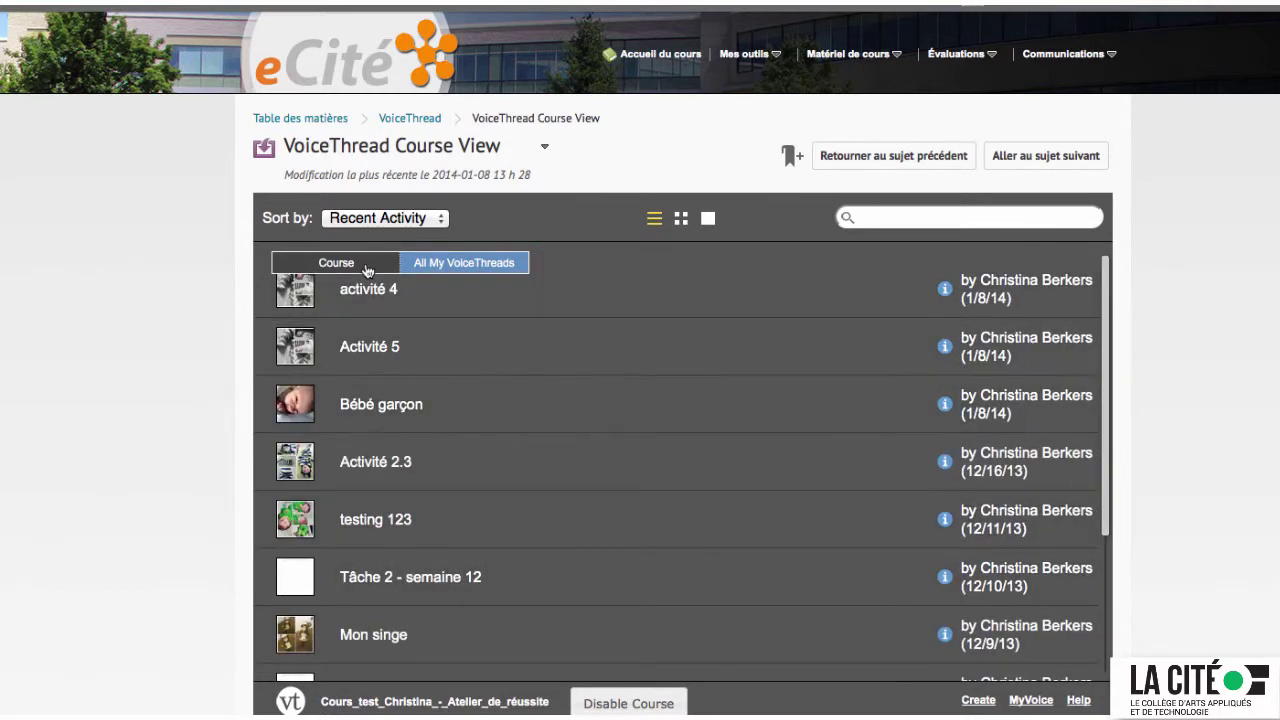
pyautogui.click(364, 266)
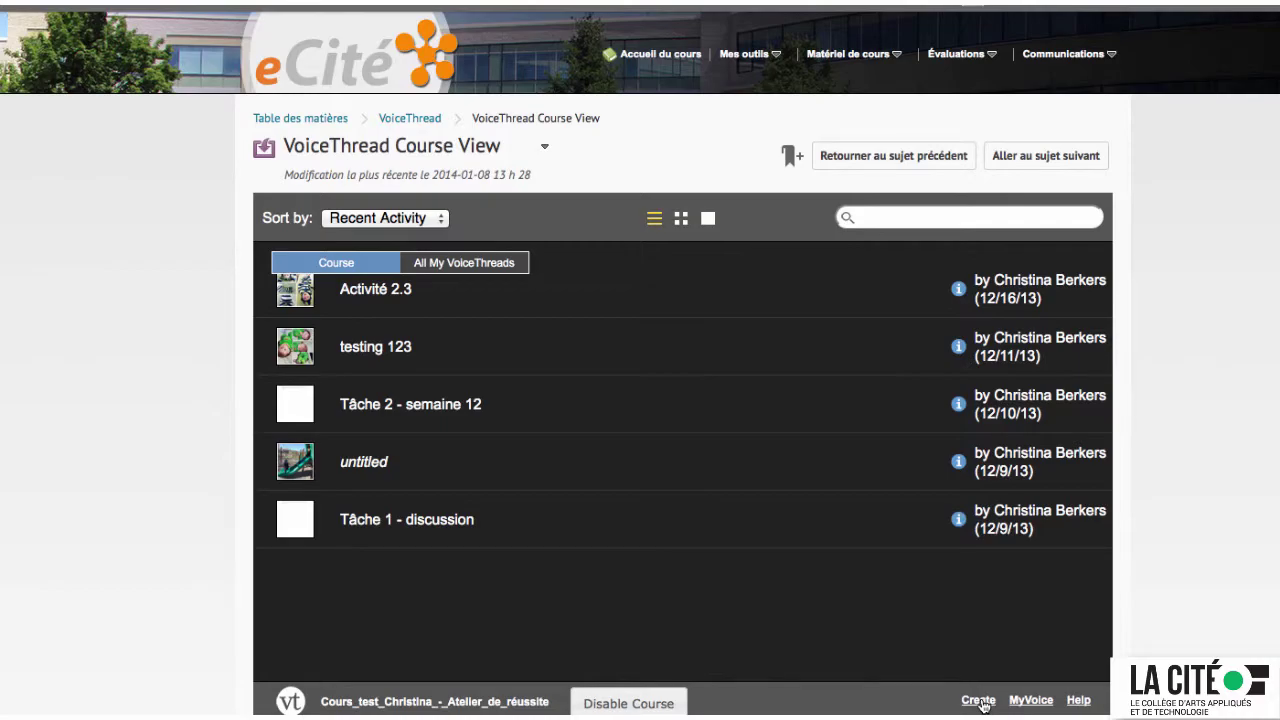
# Start a new VoiceThread and upload the image daily_sebastian_005 from the computer's Desktop.
pyautogui.click(978, 701)
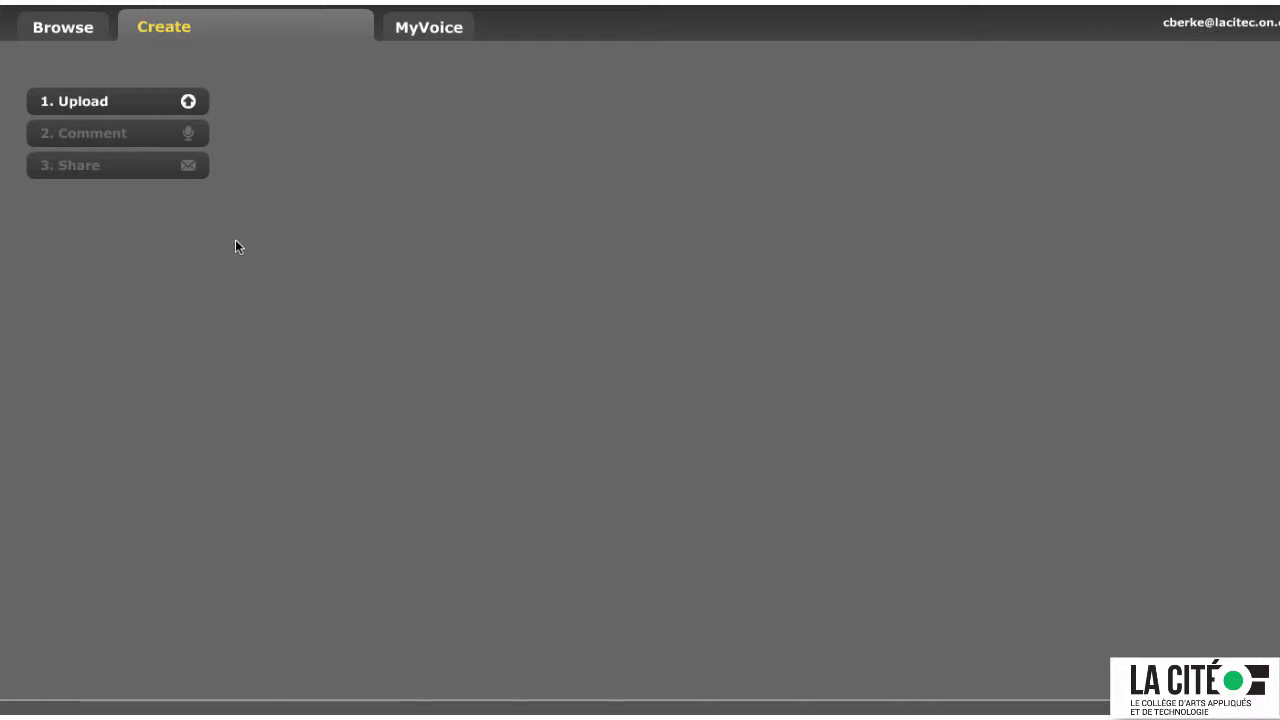
pyautogui.click(109, 105)
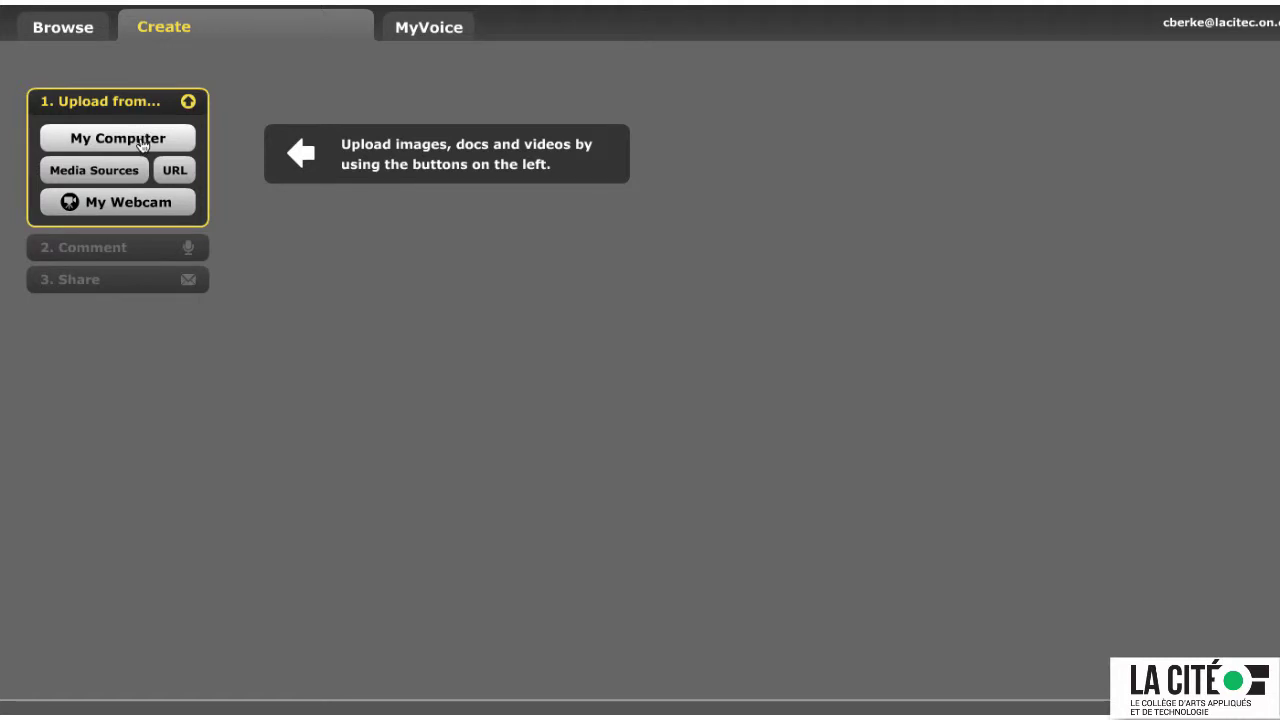
pyautogui.click(141, 143)
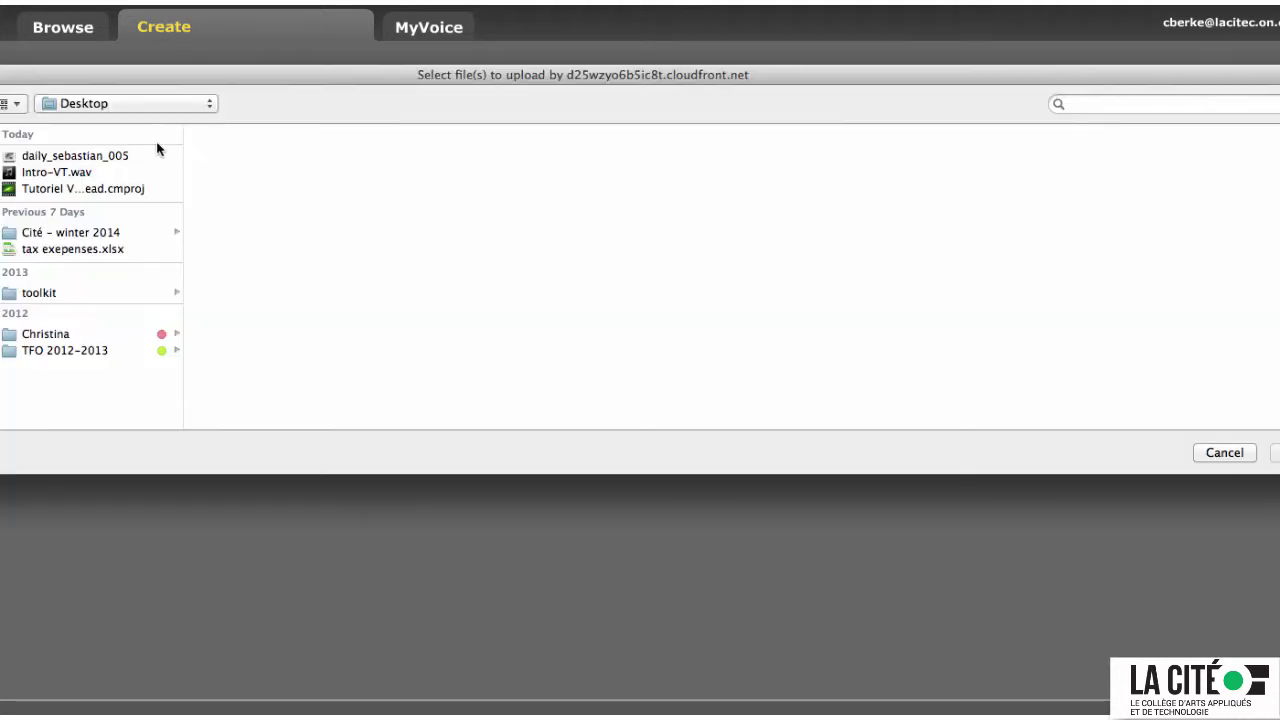
pyautogui.click(85, 158)
pyautogui.doubleClick(84, 158)
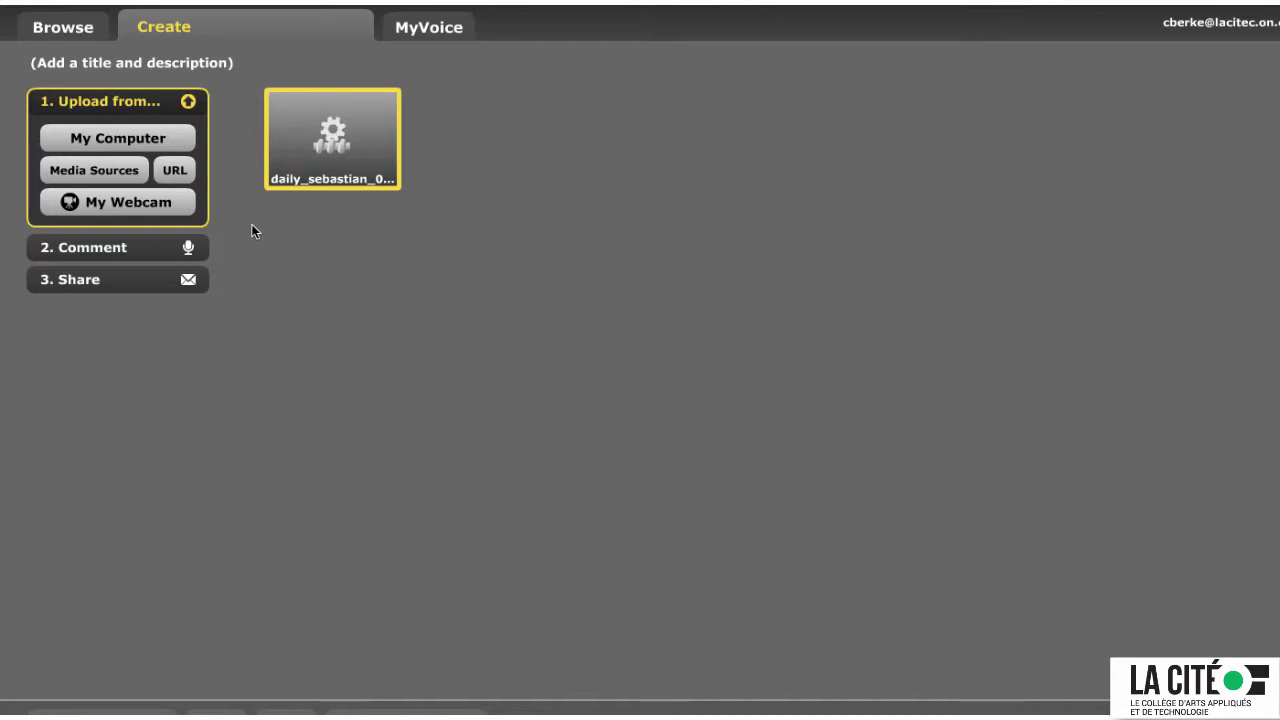
# Title the new VoiceThread "activité 1" and save its description details.
pyautogui.click(187, 66)
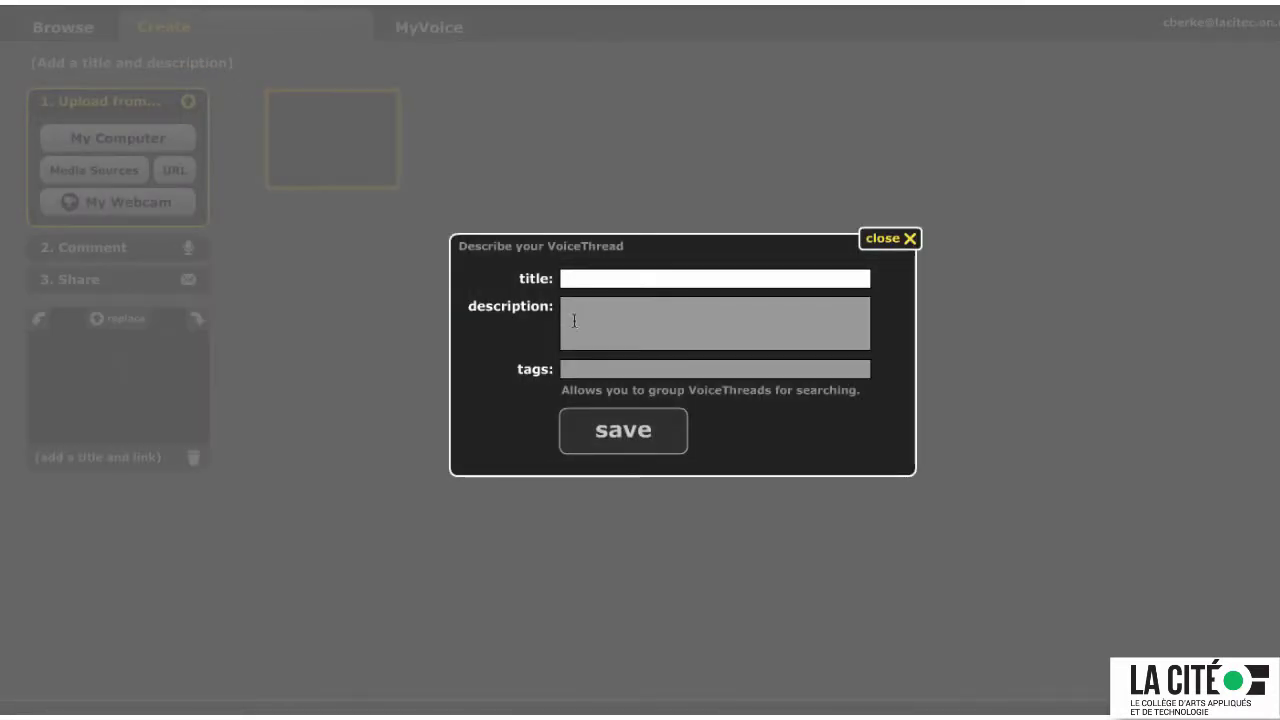
pyautogui.write('act')
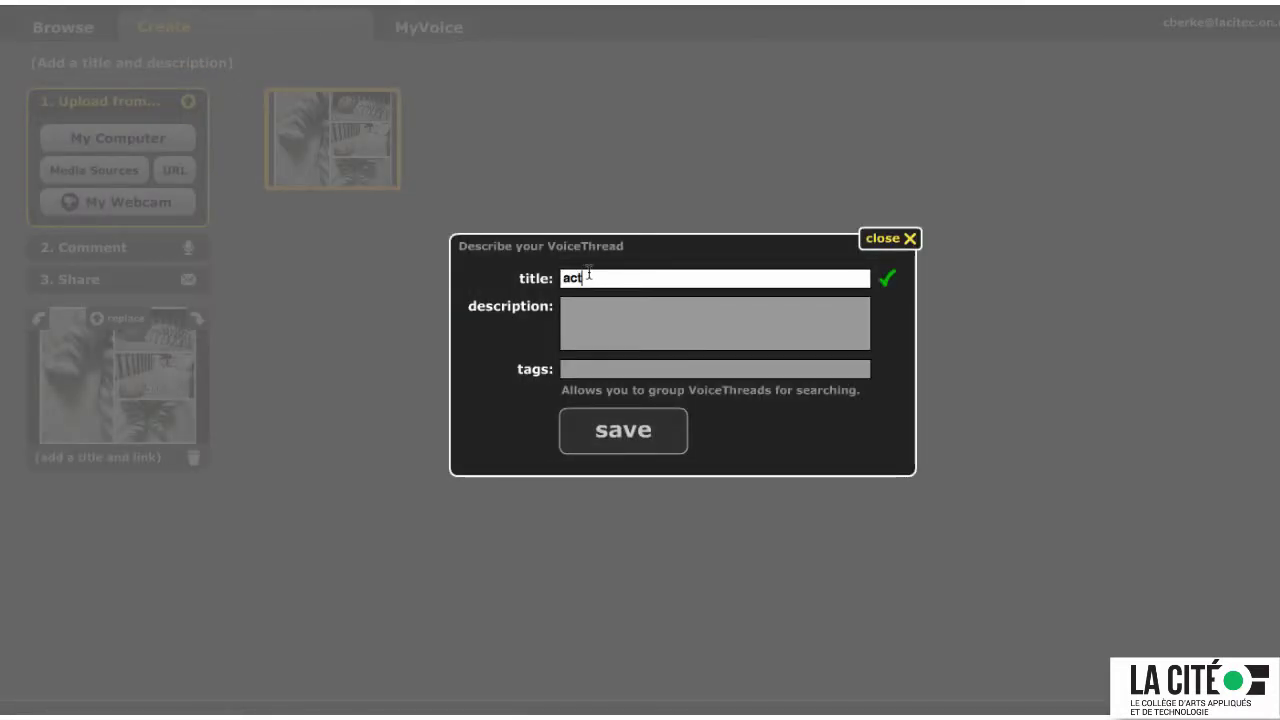
pyautogui.write('vit.')
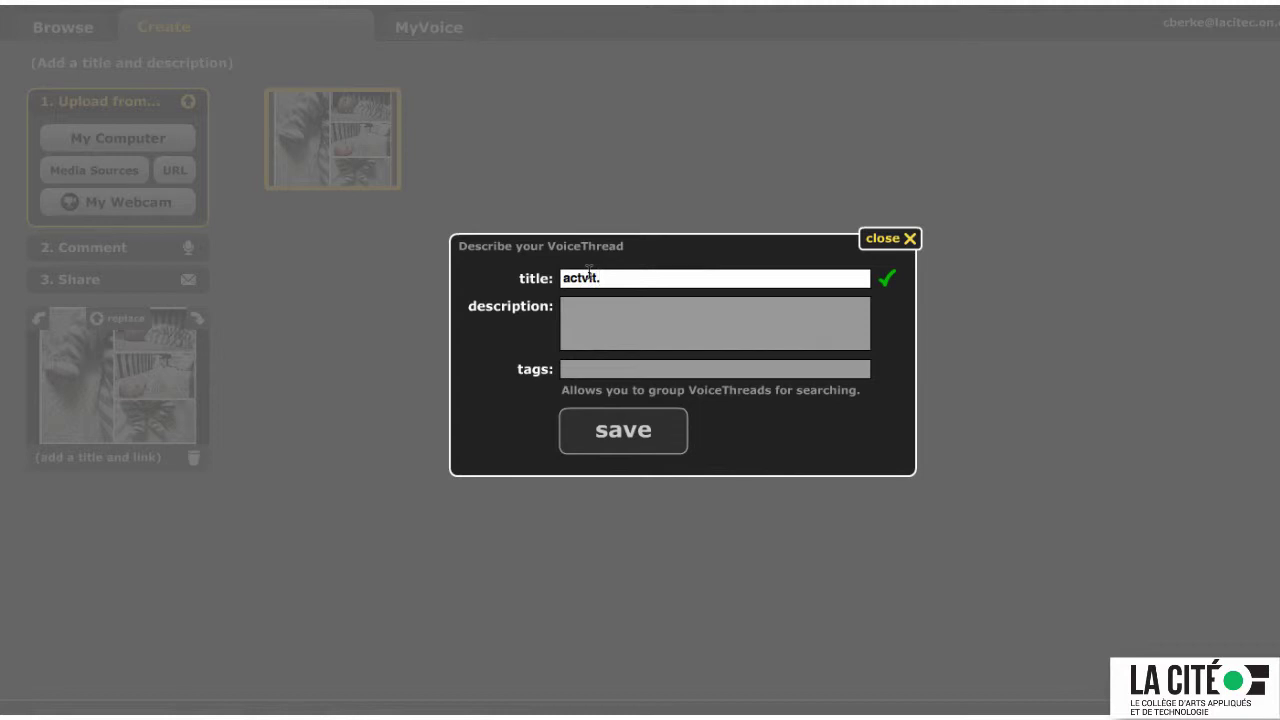
pyautogui.press('BackSpace')
pyautogui.press('BackSpace')
pyautogui.press('BackSpace')
pyautogui.write('ivité 1')
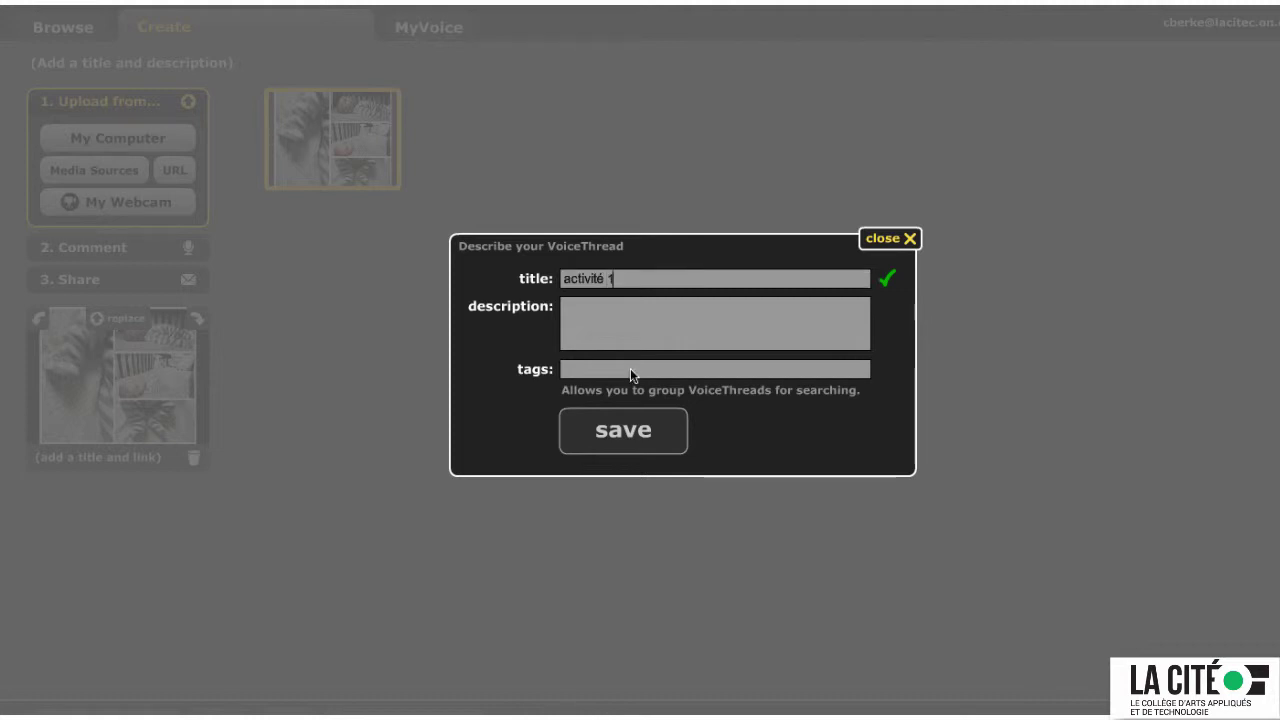
pyautogui.click(614, 429)
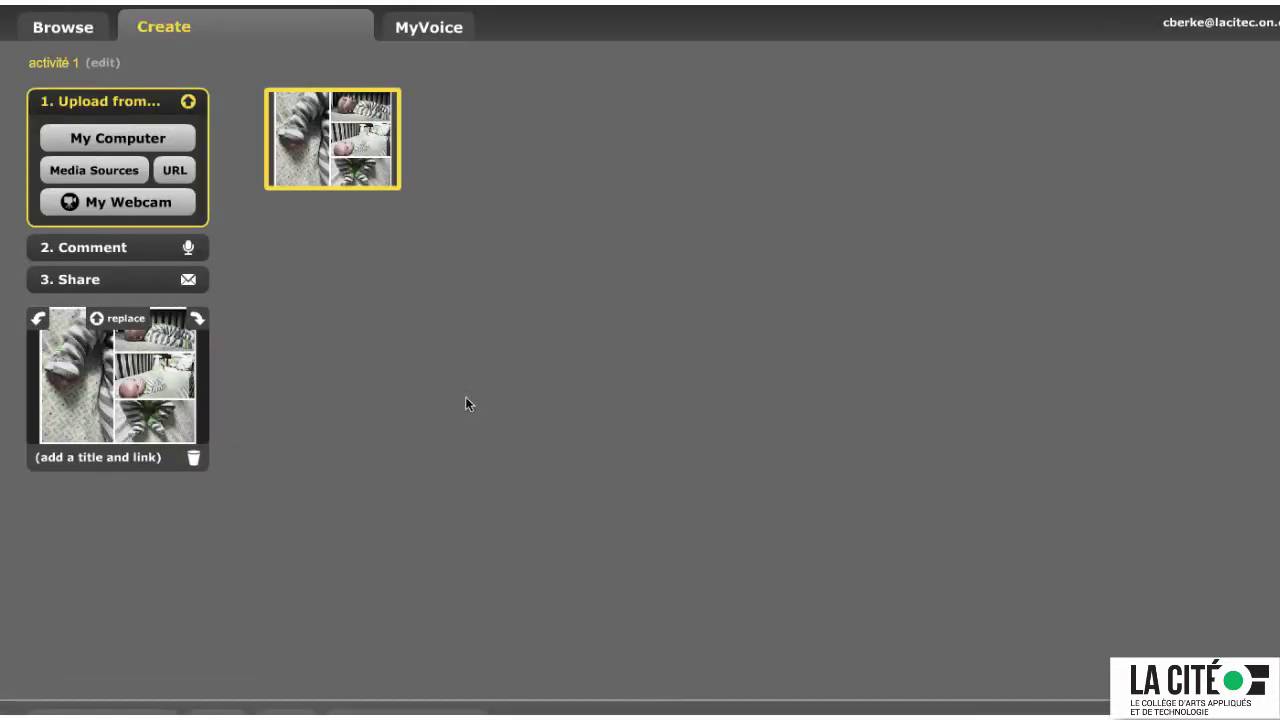
# Postpone adding an identity picture and save the text comment "bonjour tout le monde!" on the uploaded image.
pyautogui.click(139, 247)
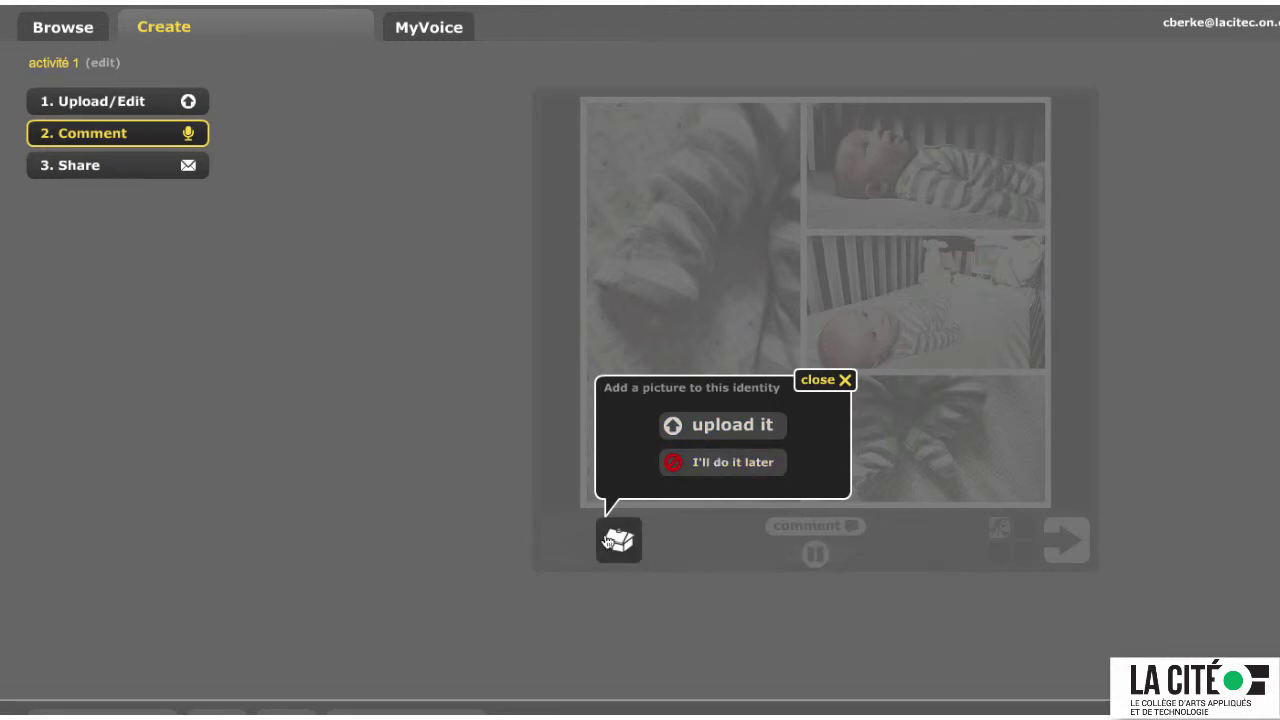
pyautogui.click(733, 464)
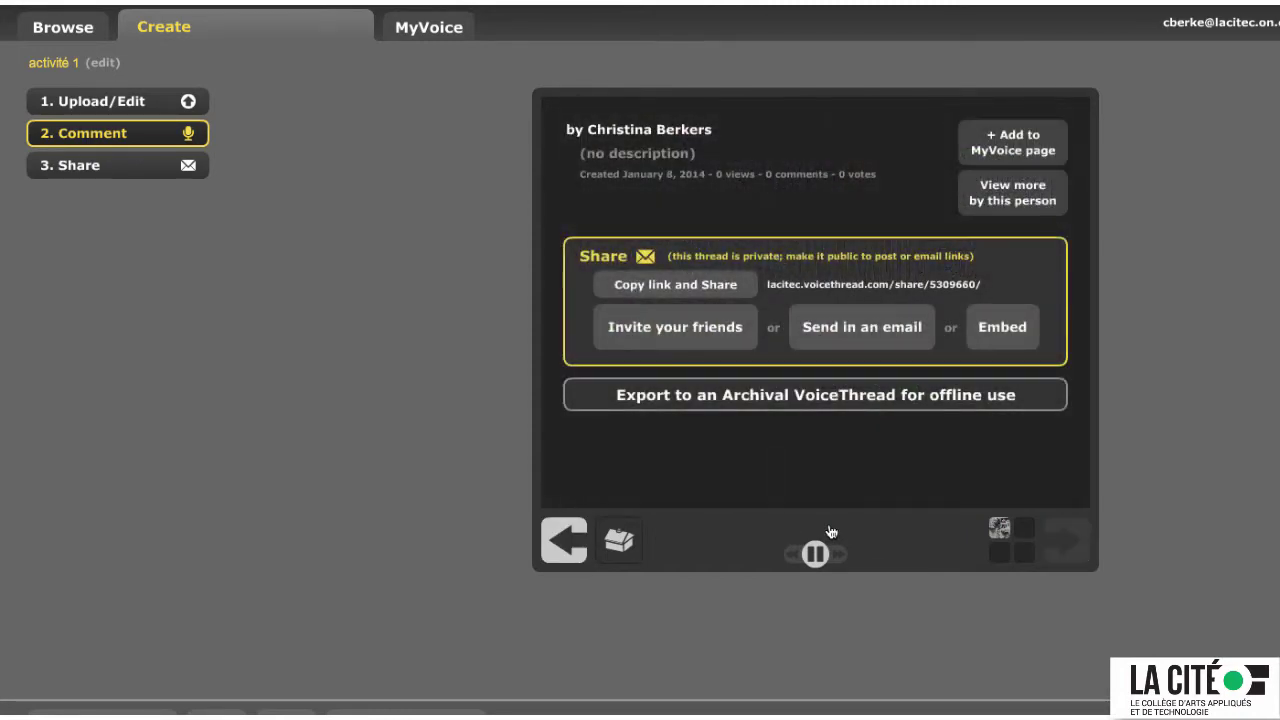
pyautogui.click(565, 548)
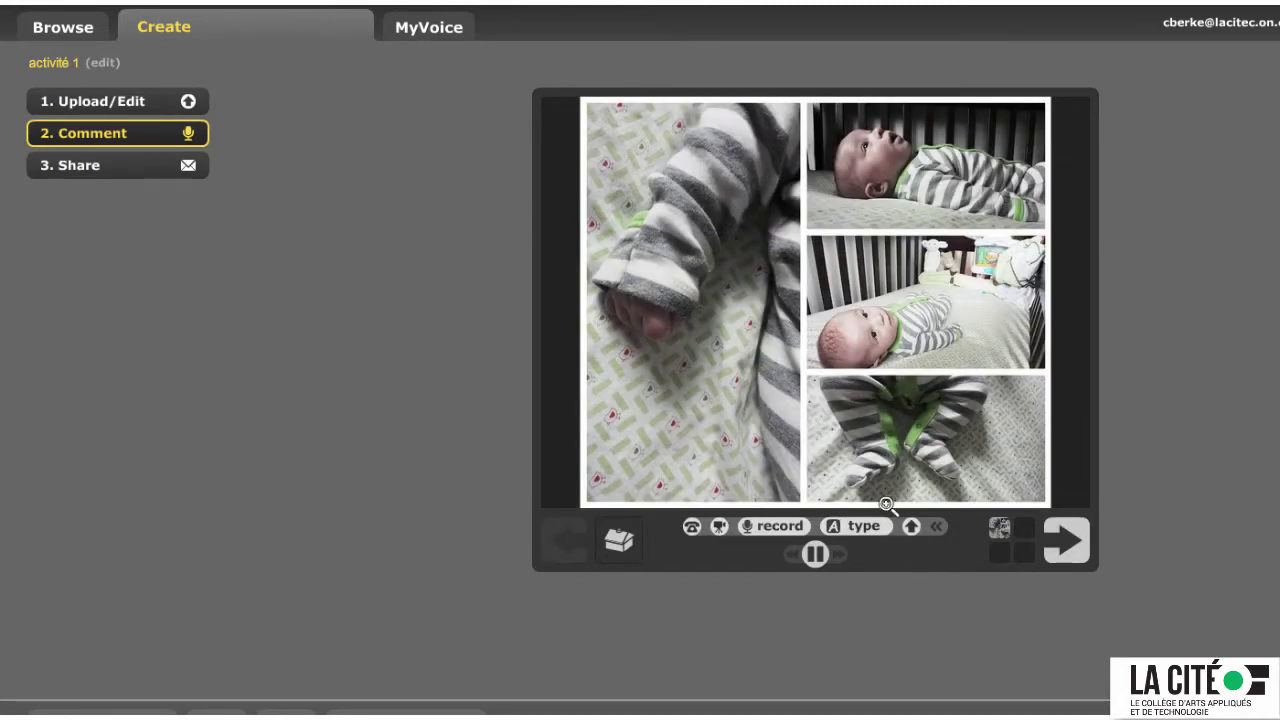
pyautogui.click(864, 527)
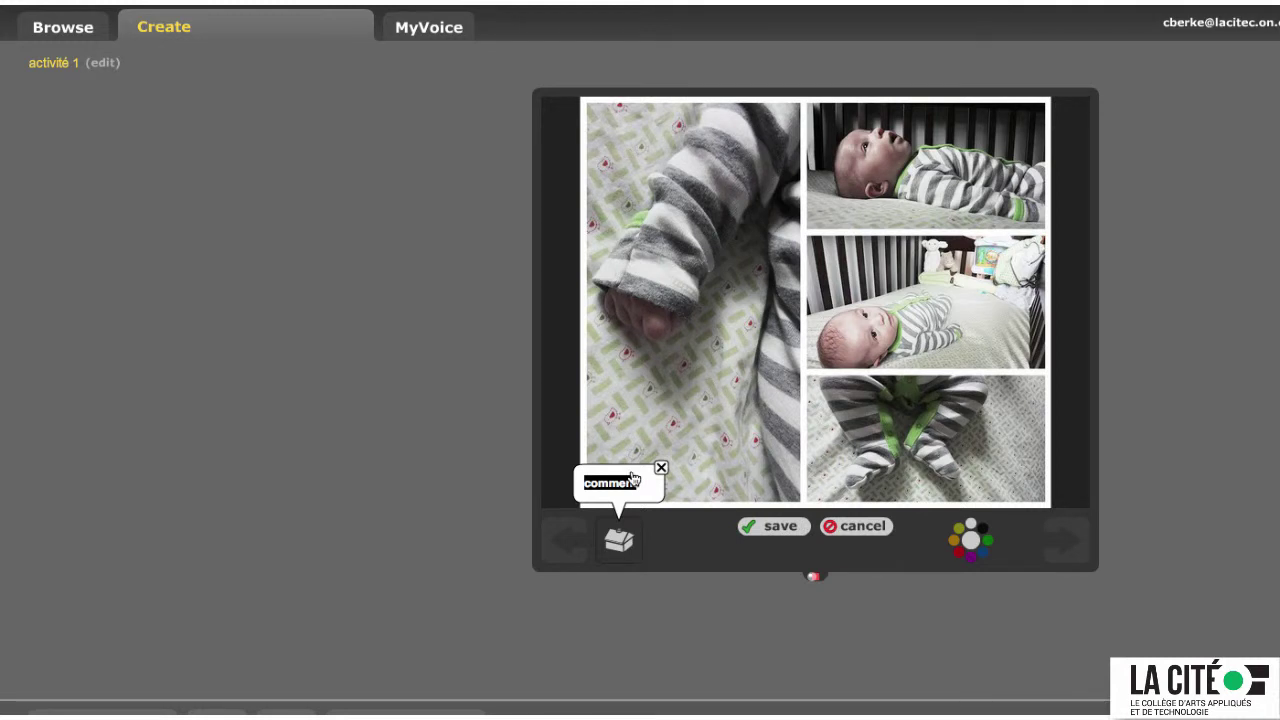
pyautogui.write('bonjour tout le ')
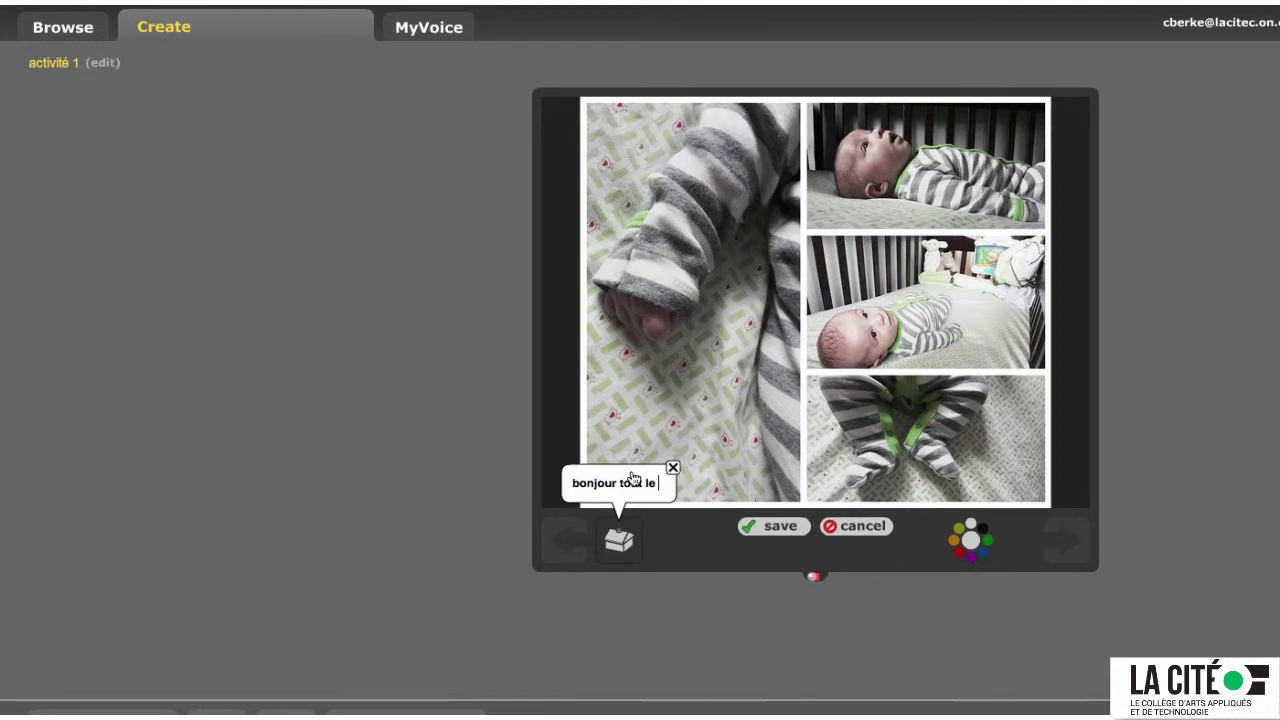
pyautogui.write('monde!')
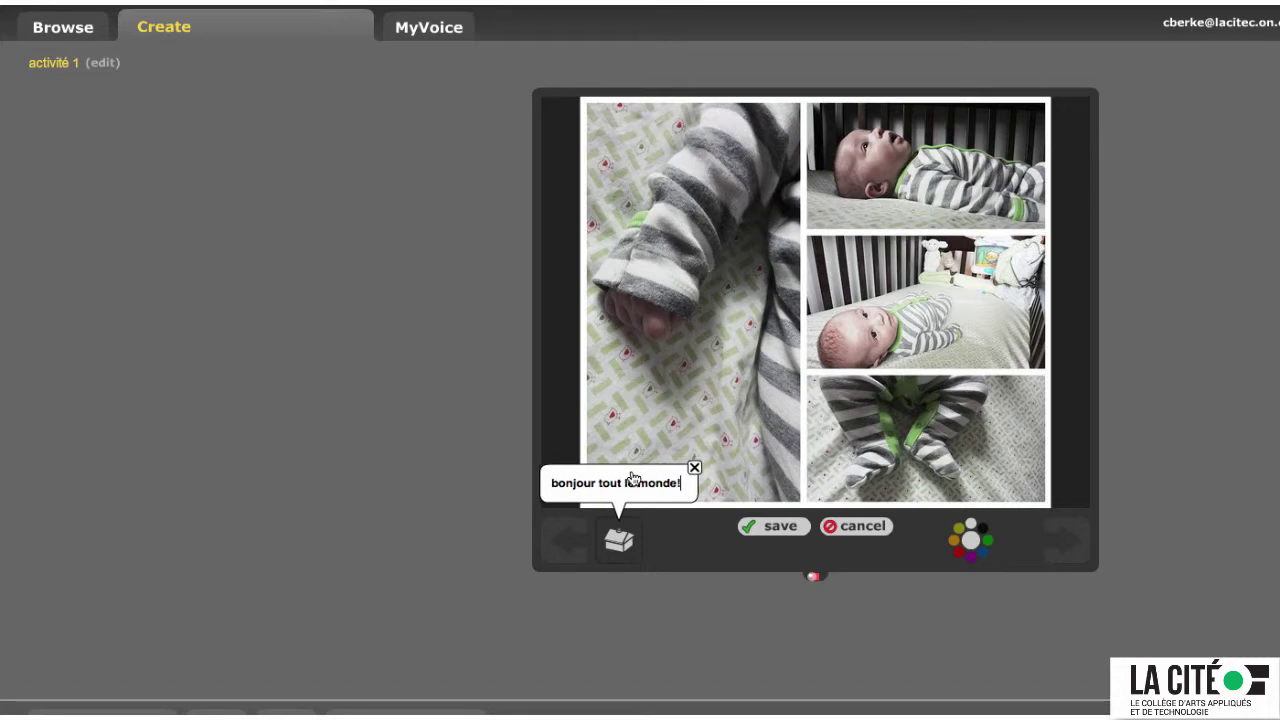
pyautogui.click(768, 526)
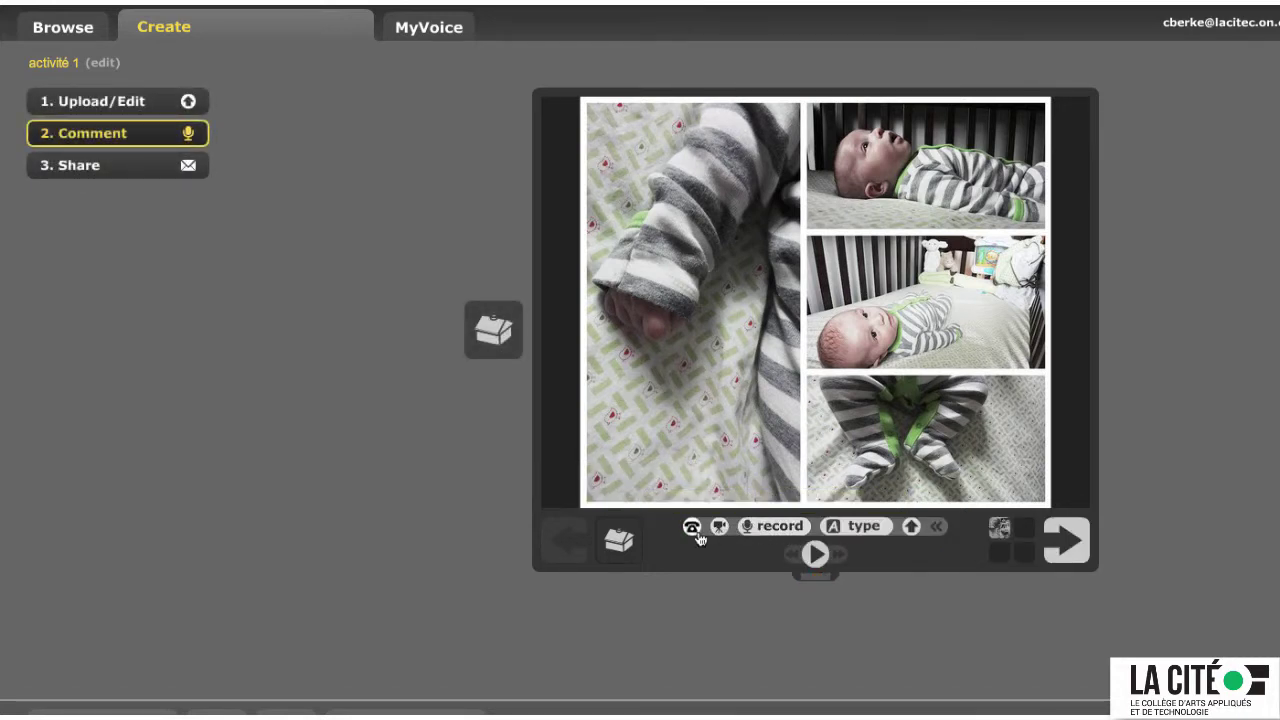
# Record a voice comment on the image with camera and microphone access allowed, save it, and play back part of it.
pyautogui.click(776, 532)
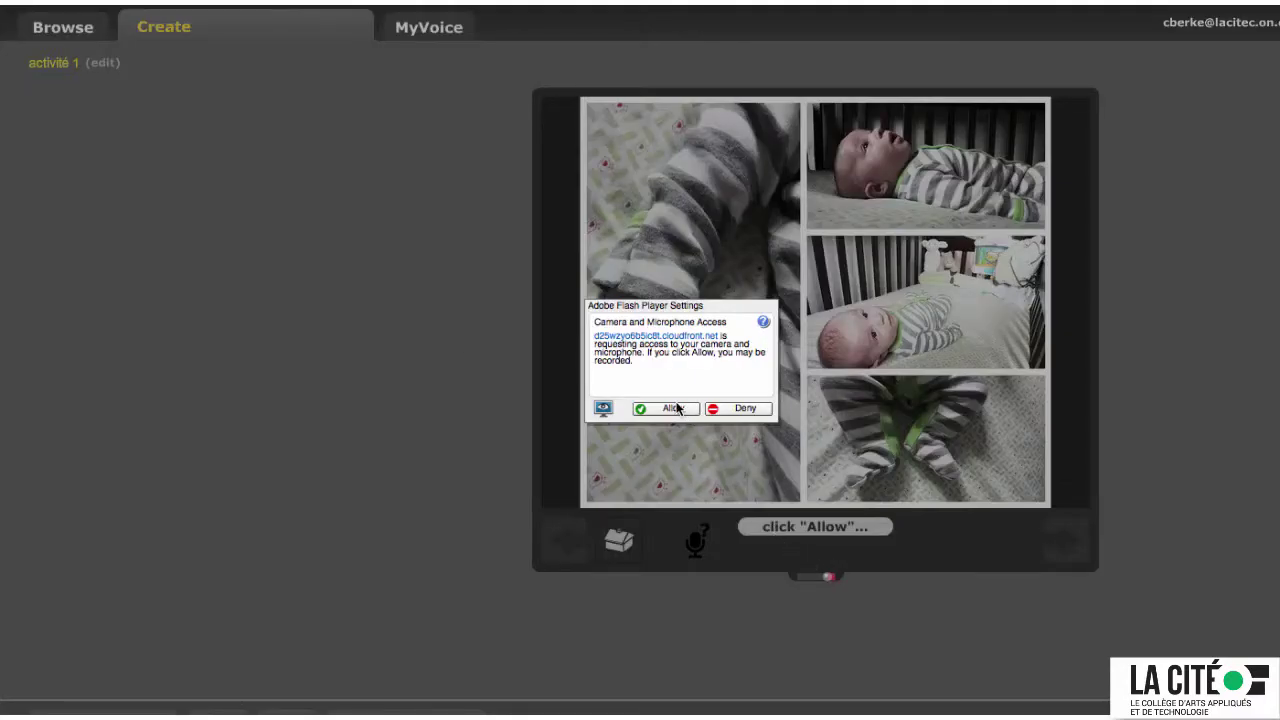
pyautogui.click(652, 410)
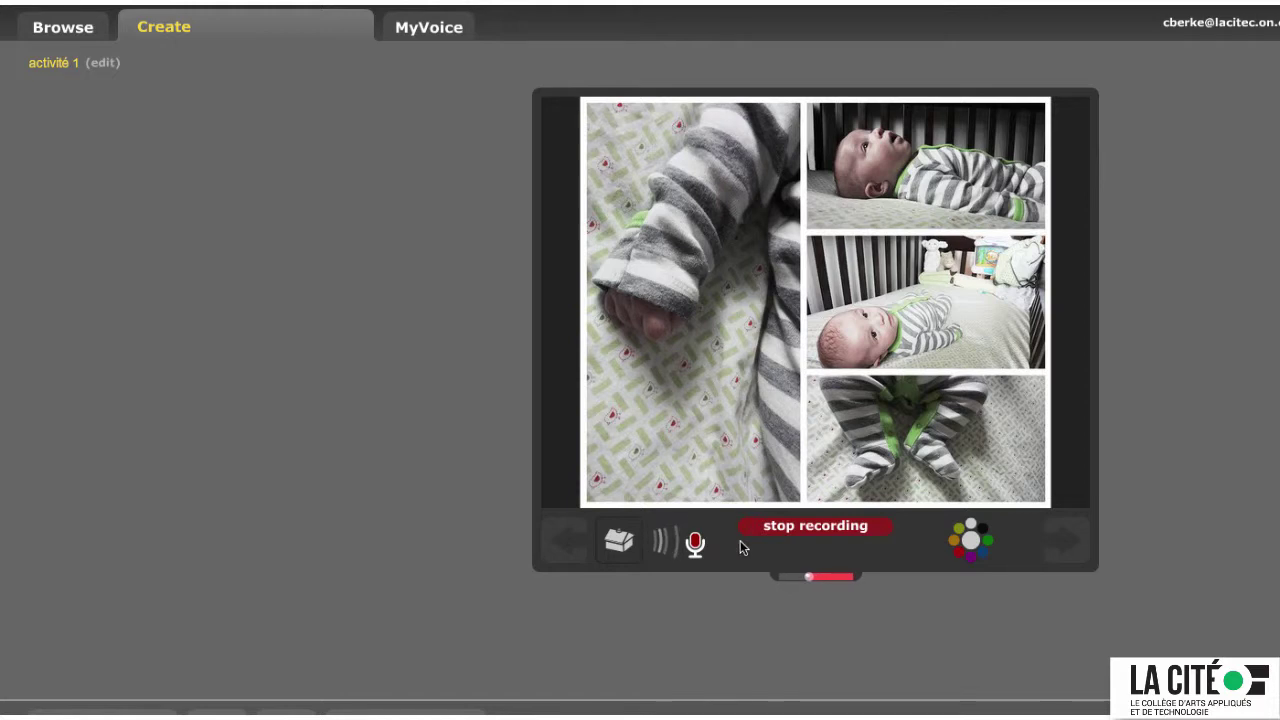
pyautogui.click(839, 530)
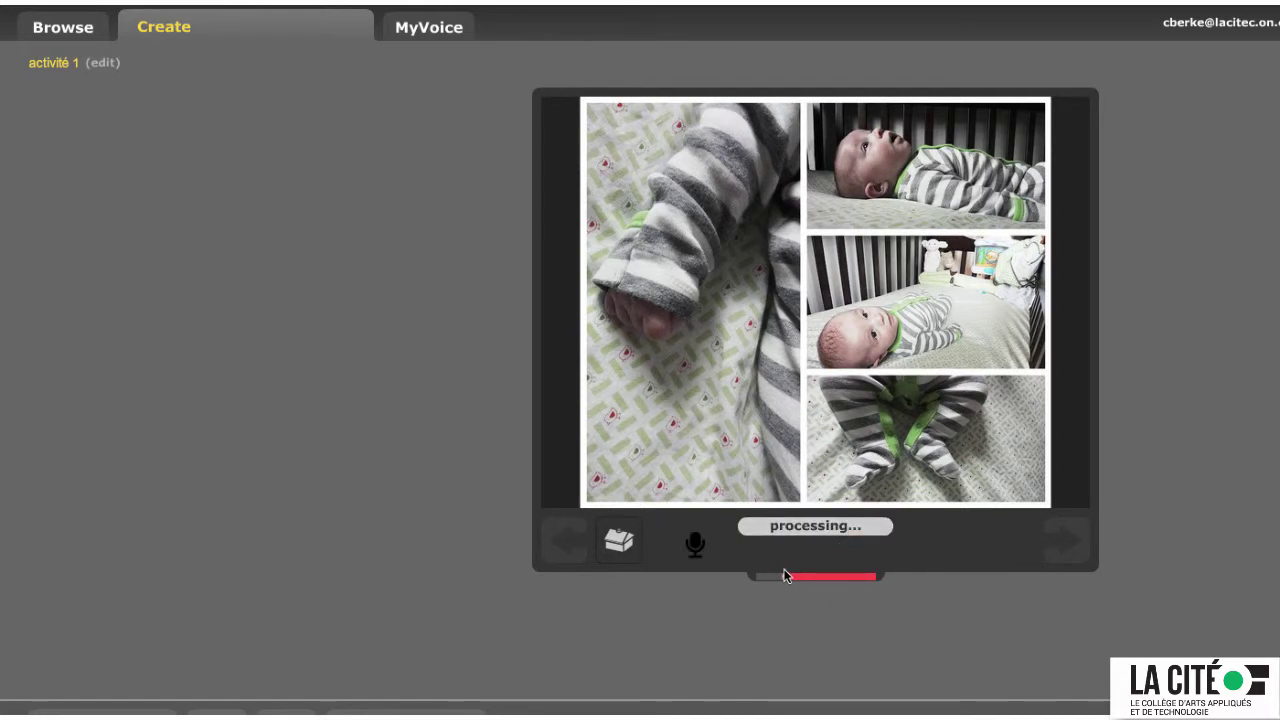
pyautogui.click(780, 537)
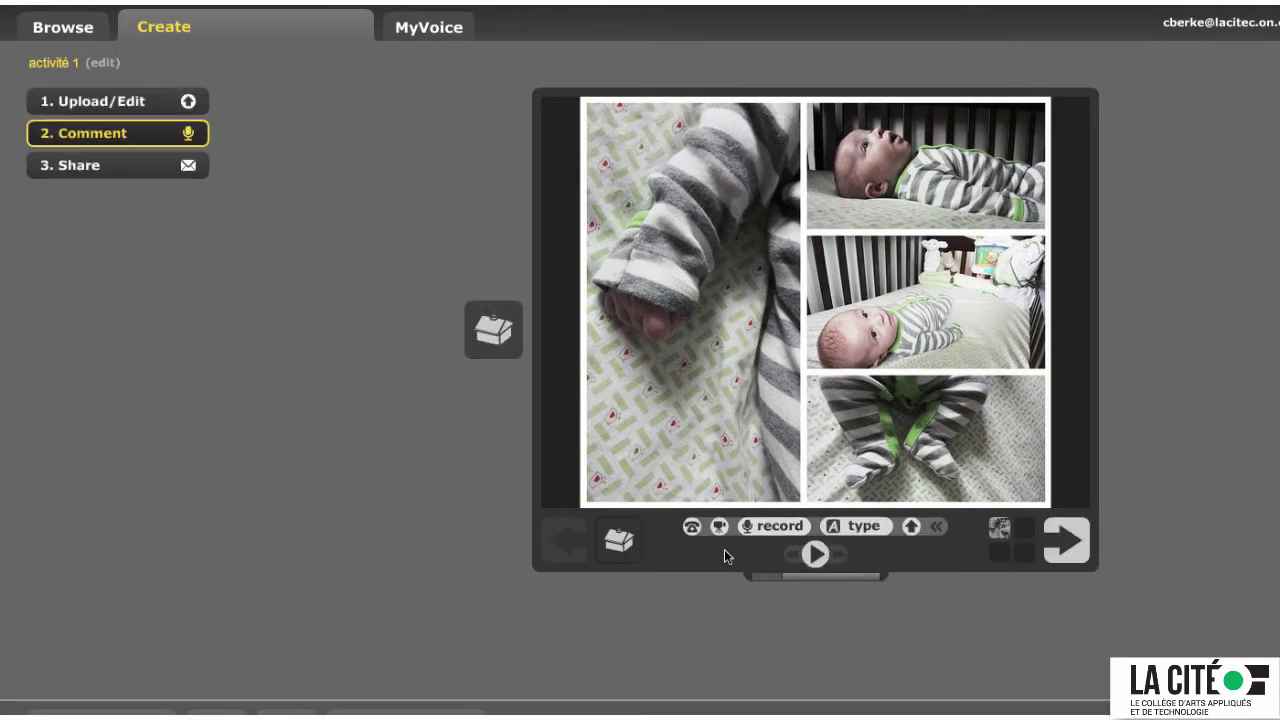
pyautogui.click(495, 322)
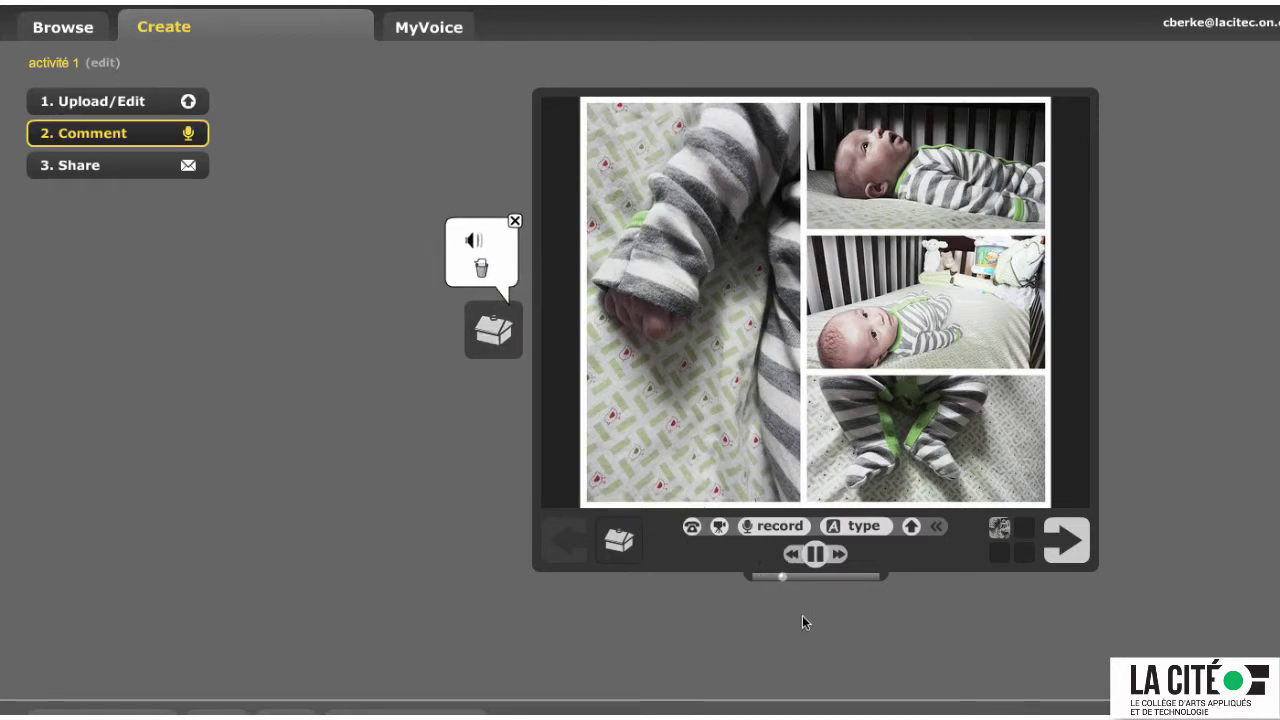
pyautogui.click(815, 555)
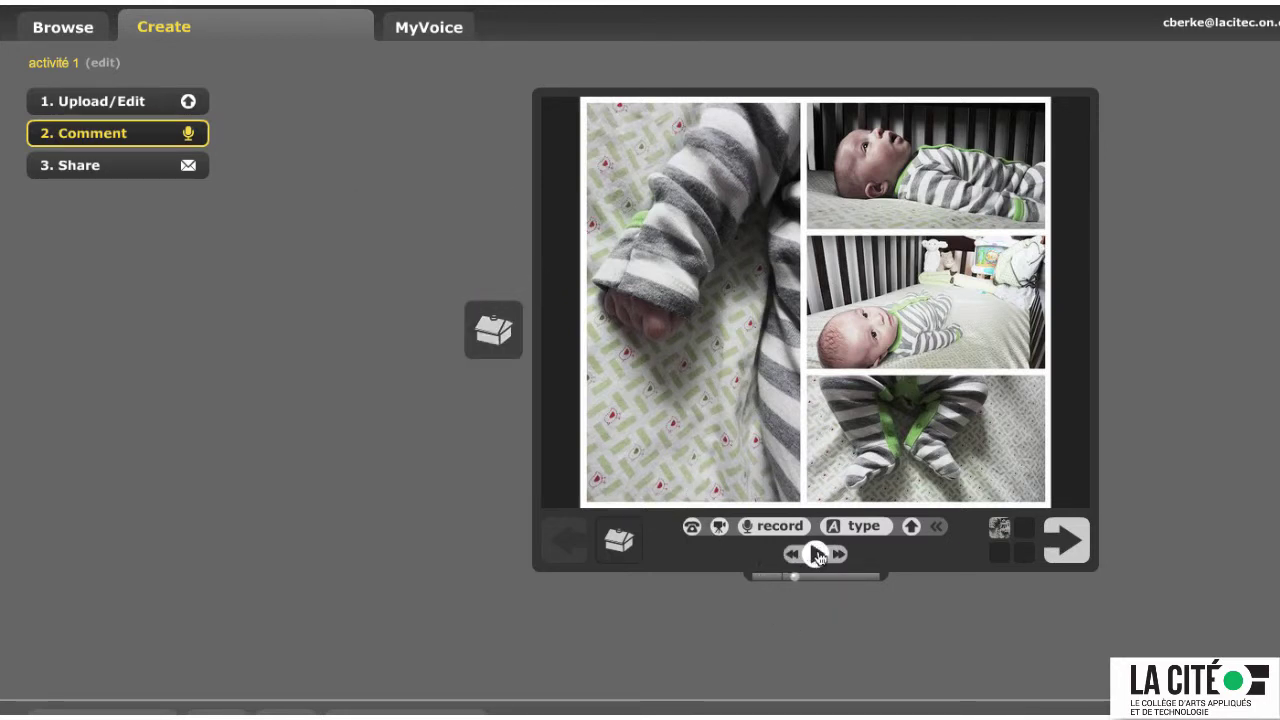
# Share "activité 1" with the test course group, granting view and comment permissions, and select the group's only member.
pyautogui.click(121, 164)
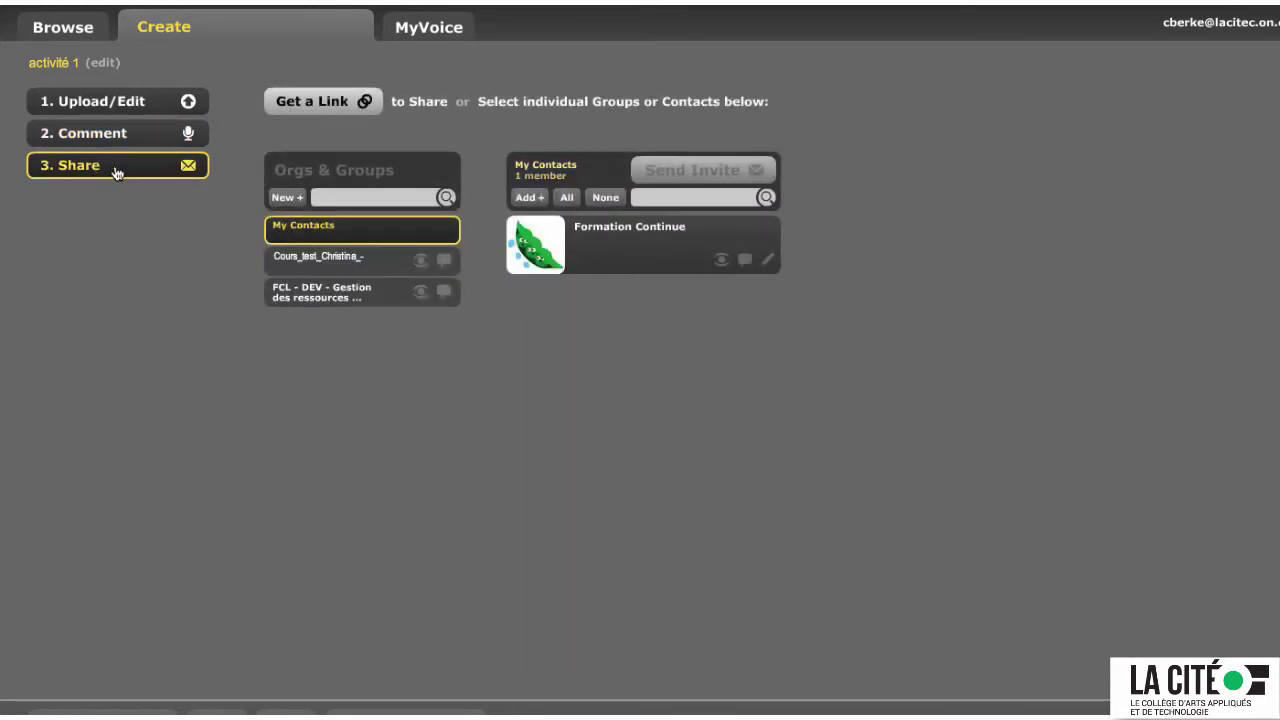
pyautogui.click(337, 262)
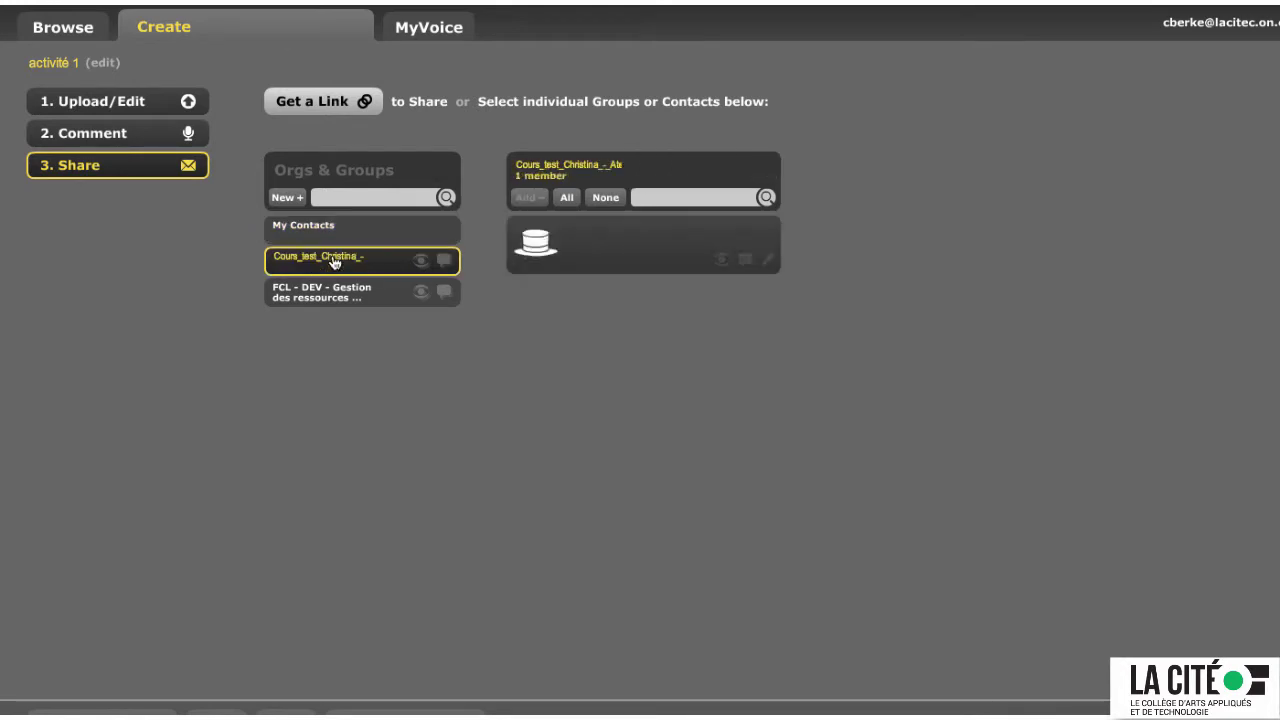
pyautogui.click(444, 260)
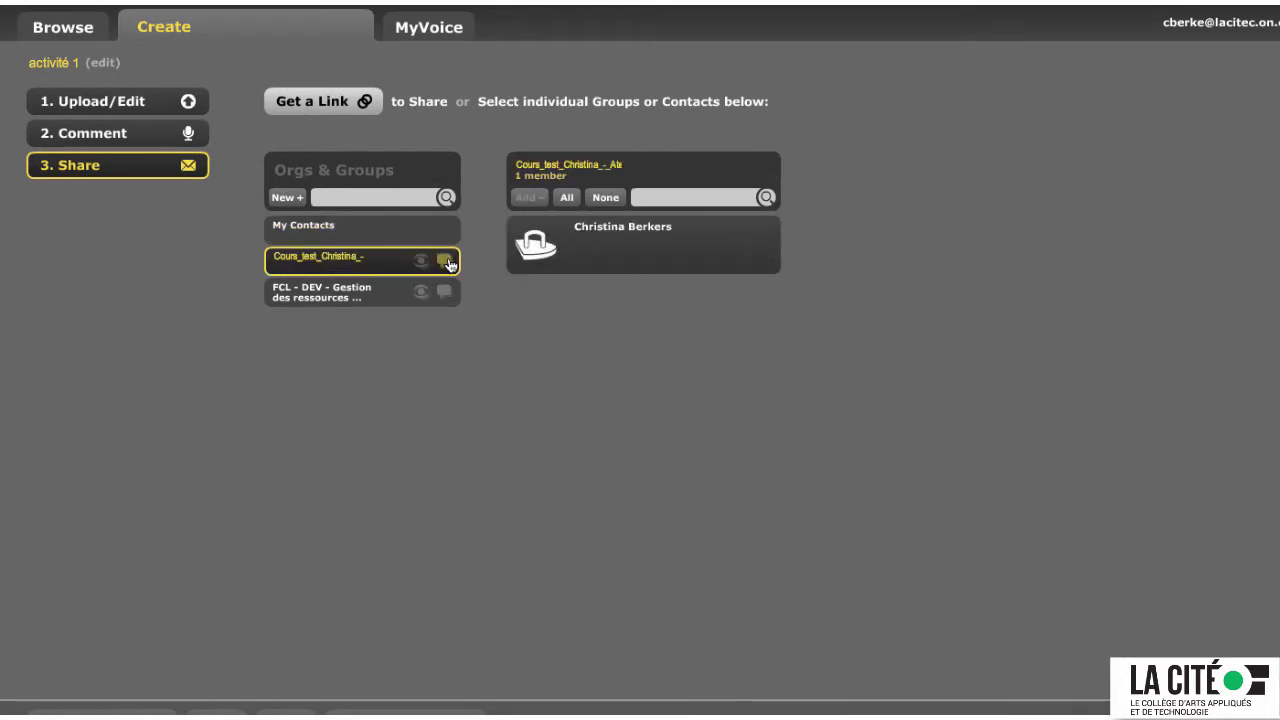
pyautogui.click(630, 242)
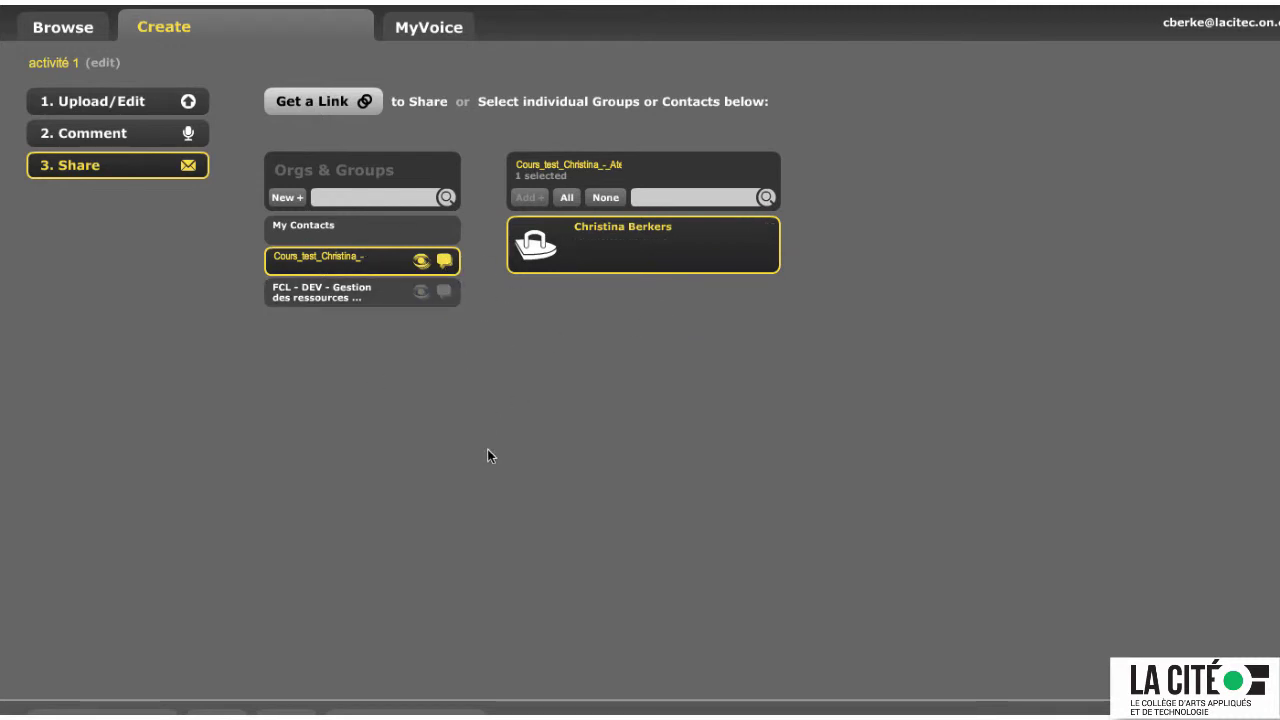
# Filter the MyVoice list to the test course and look for "activité 1" among its VoiceThreads.
pyautogui.click(459, 37)
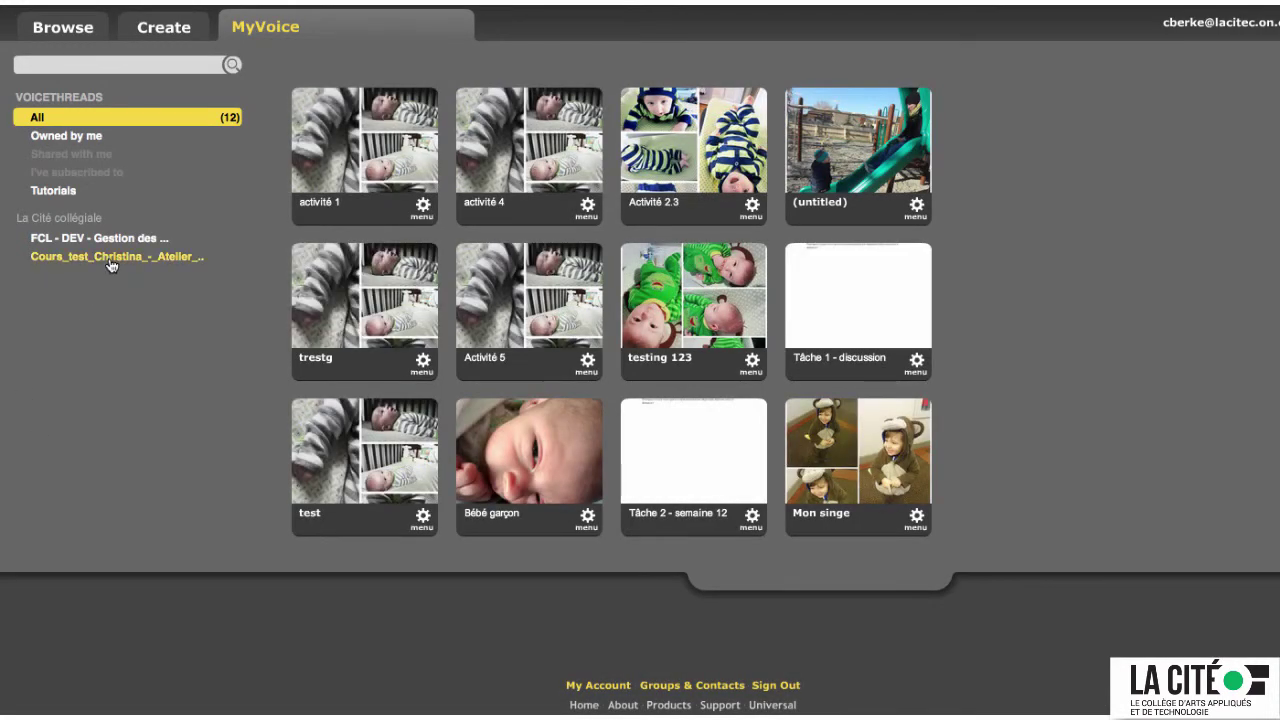
pyautogui.click(113, 263)
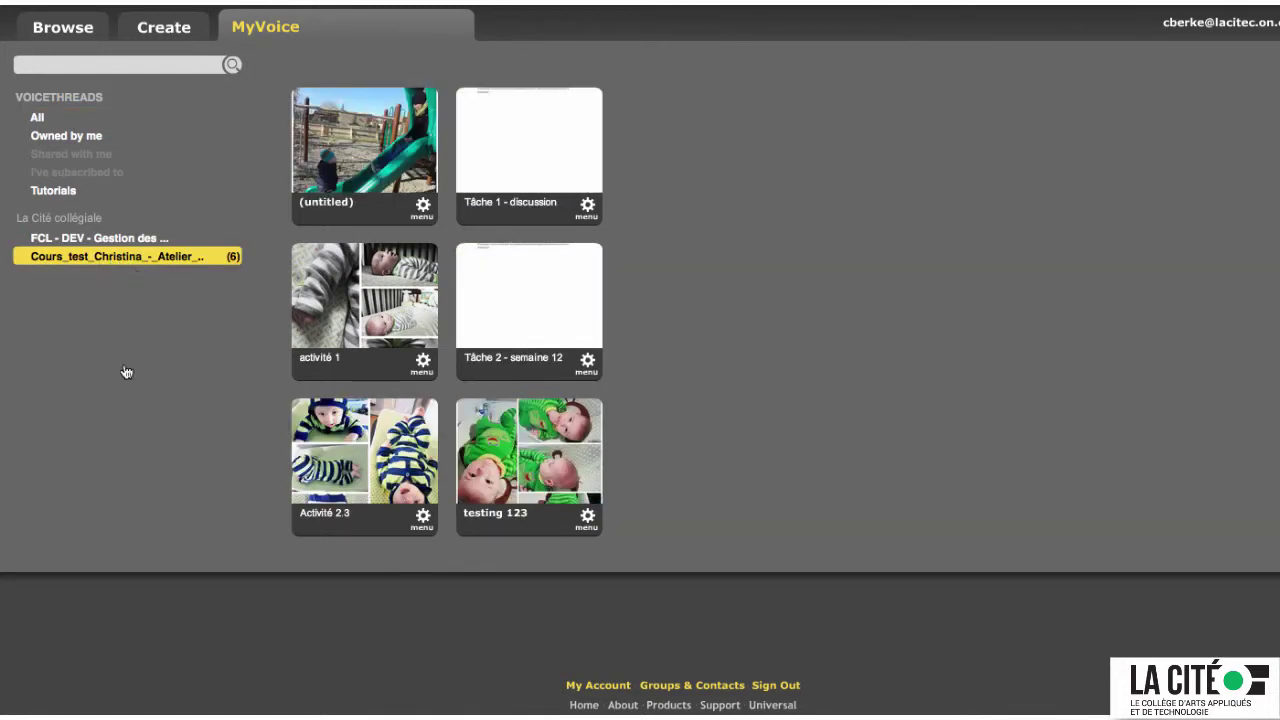
pyautogui.moveTo(366, 358)
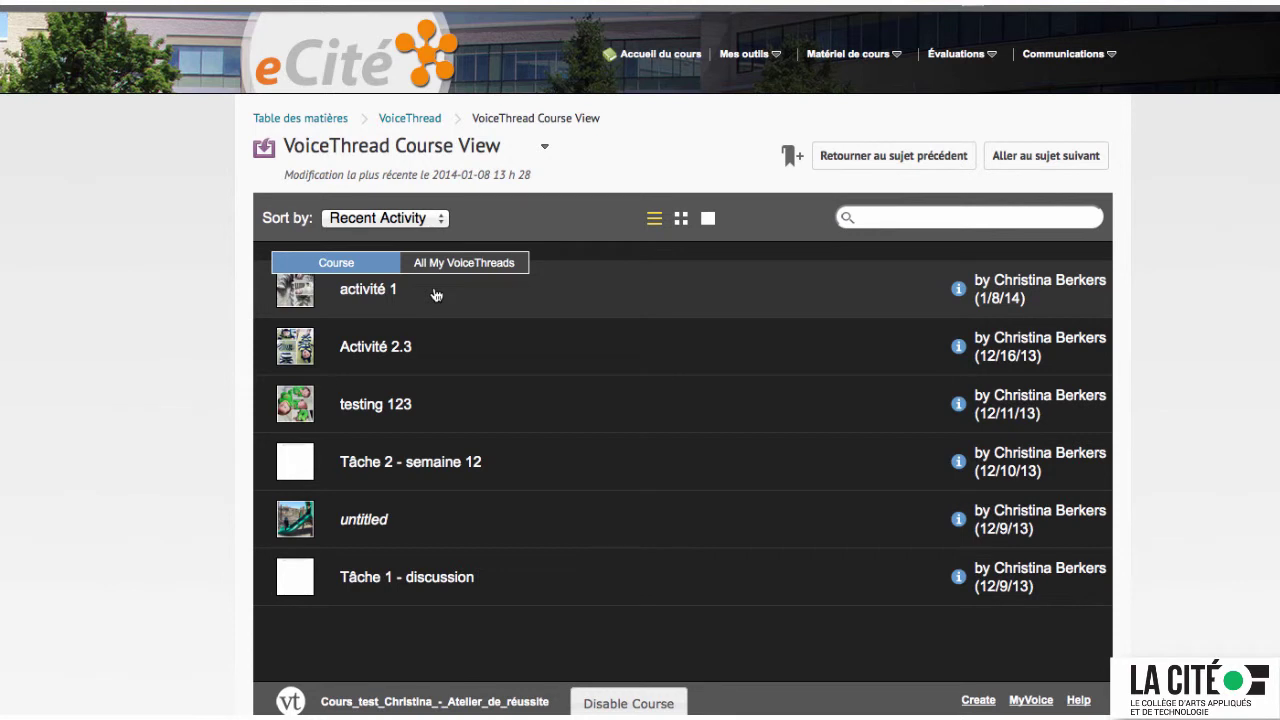
# Share "activité 4" with the course from the All My VoiceThreads list in VoiceThread Course View, and check the Course list.
pyautogui.click(360, 292)
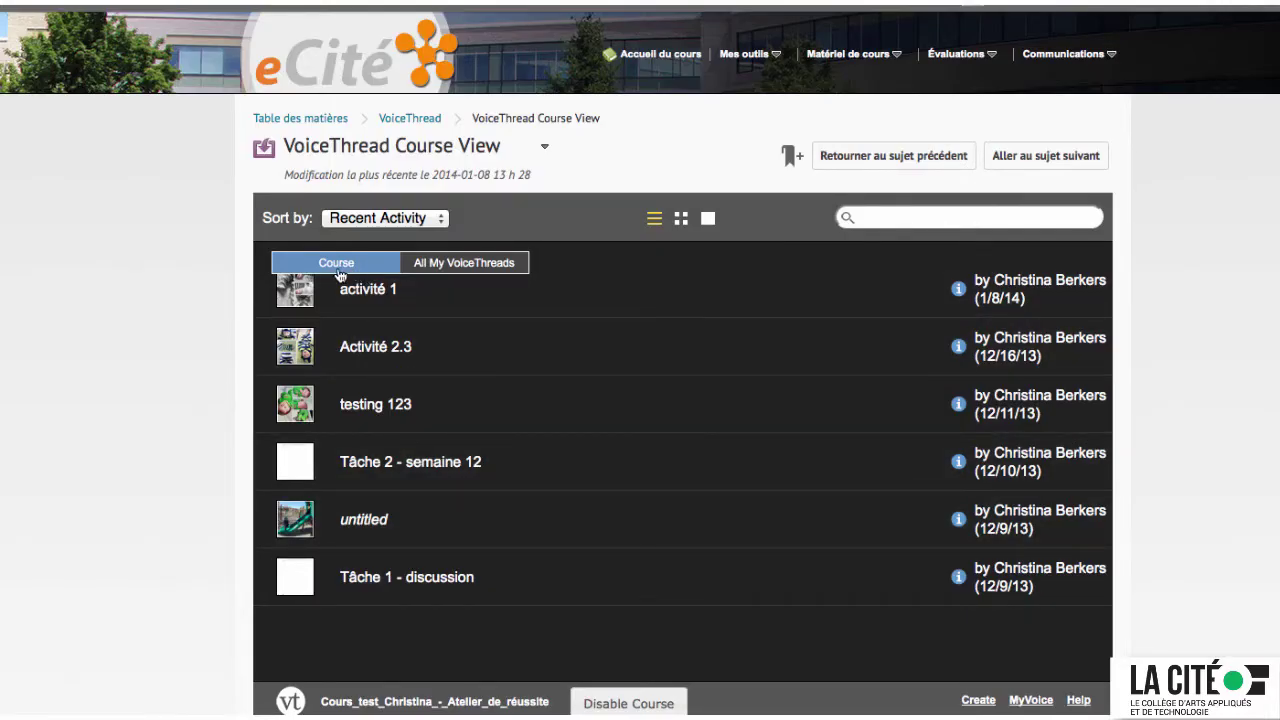
pyautogui.click(441, 268)
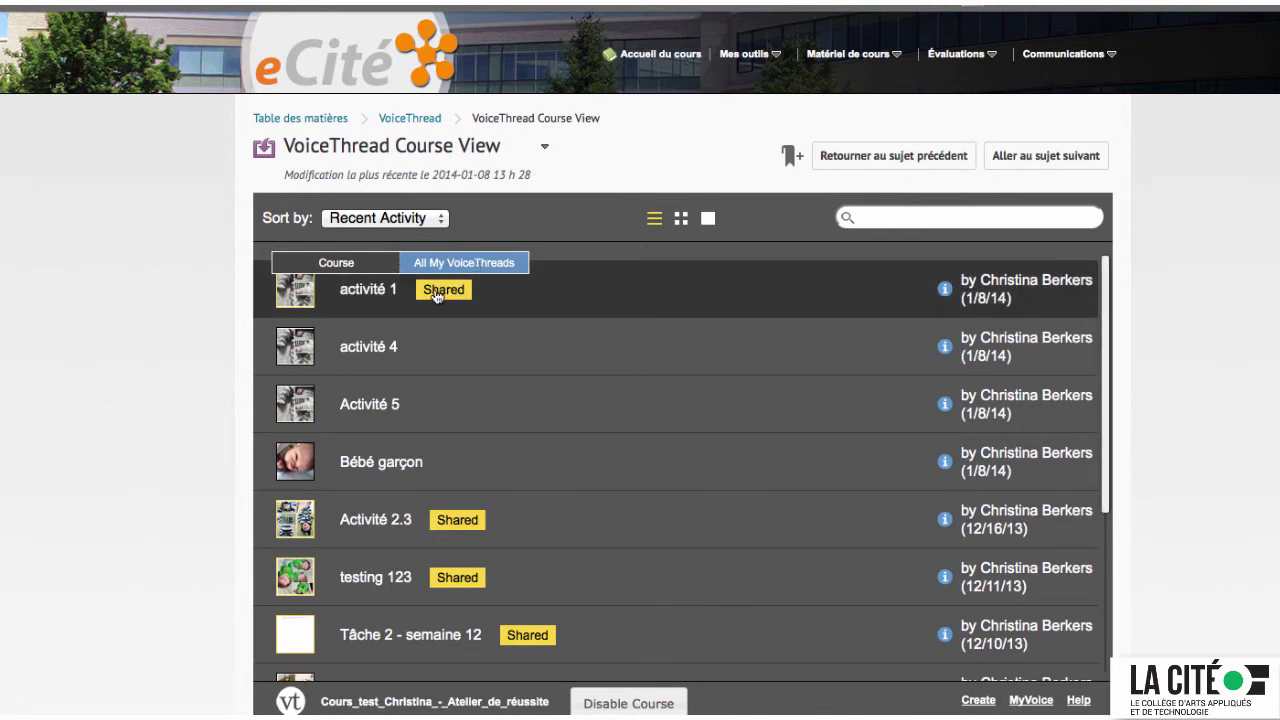
pyautogui.moveTo(420, 345)
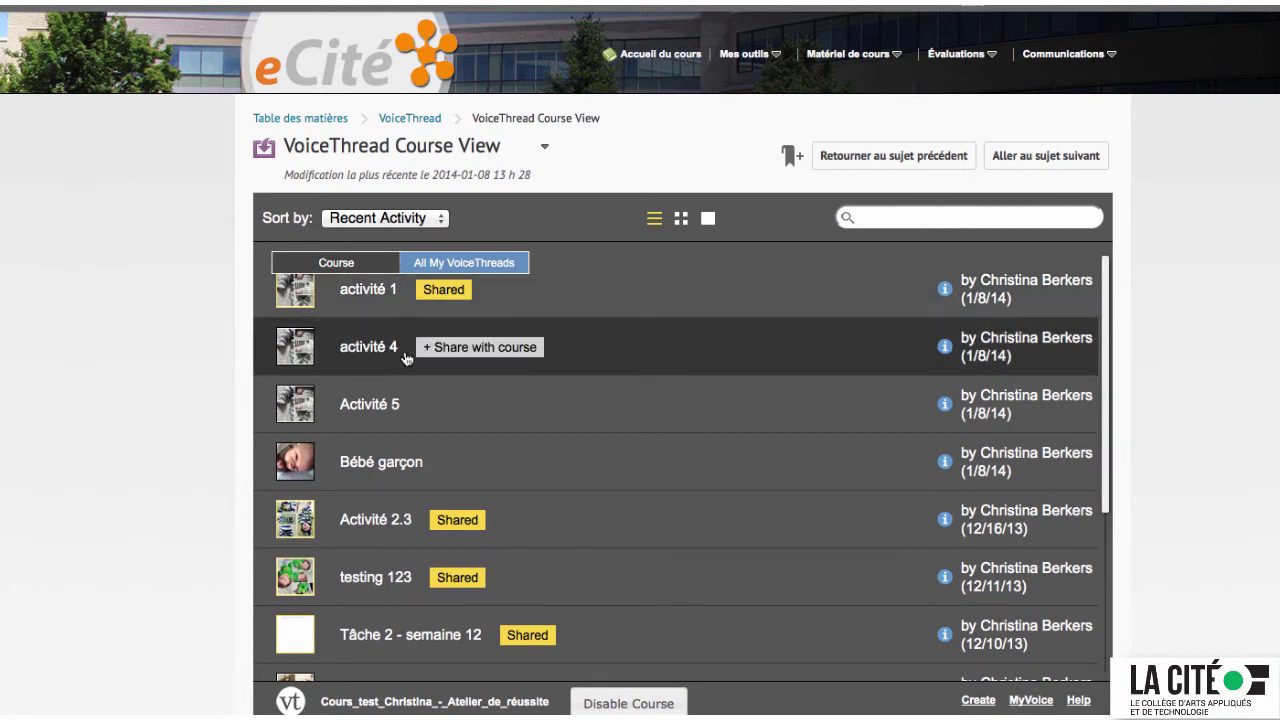
pyautogui.click(477, 348)
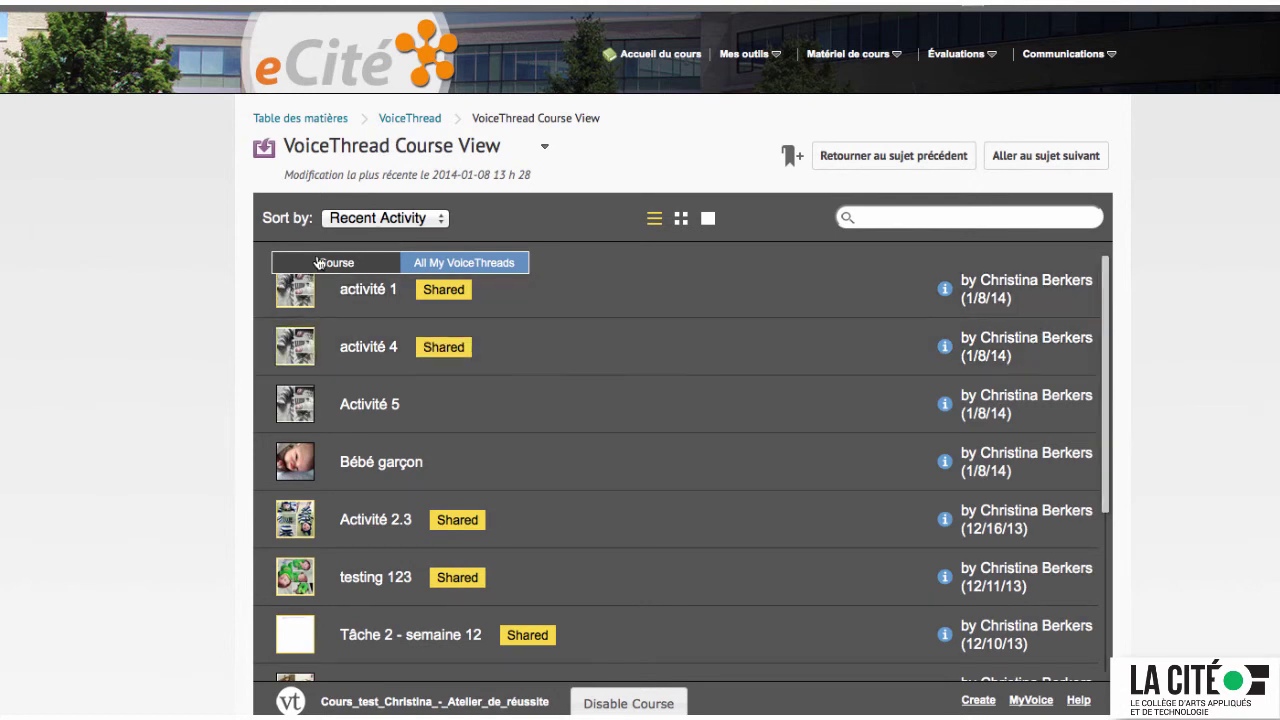
pyautogui.click(319, 263)
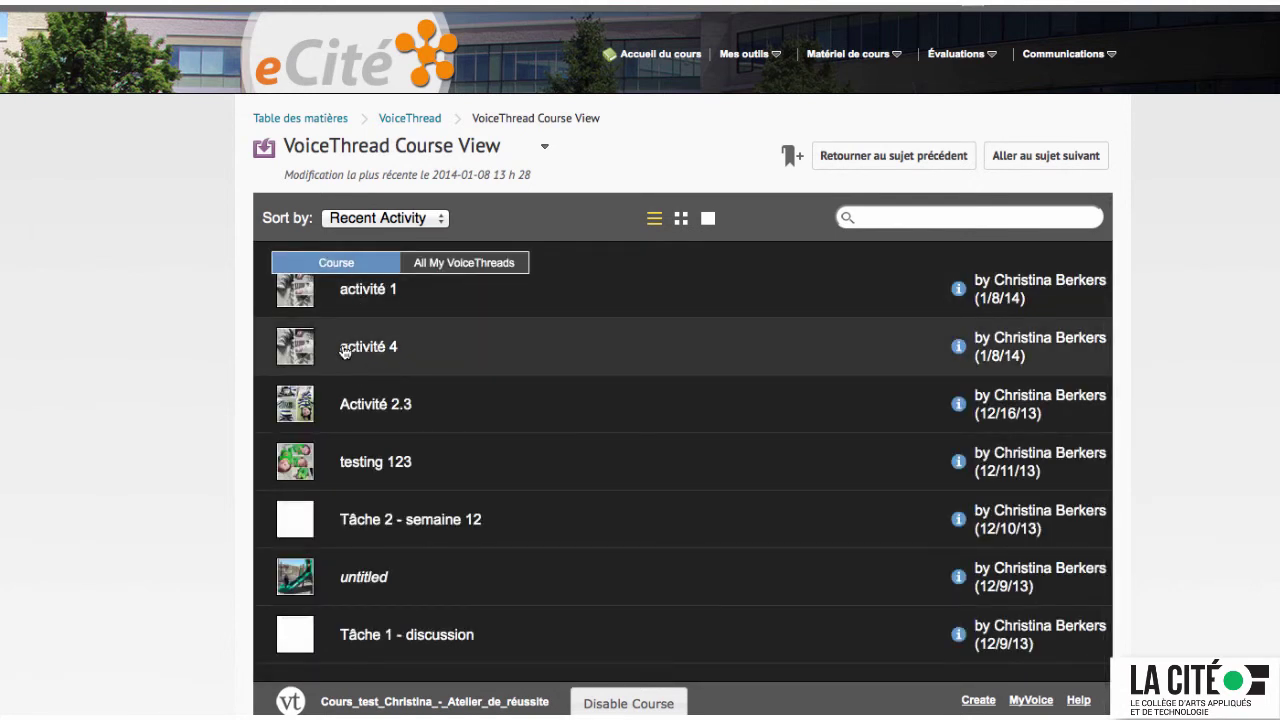